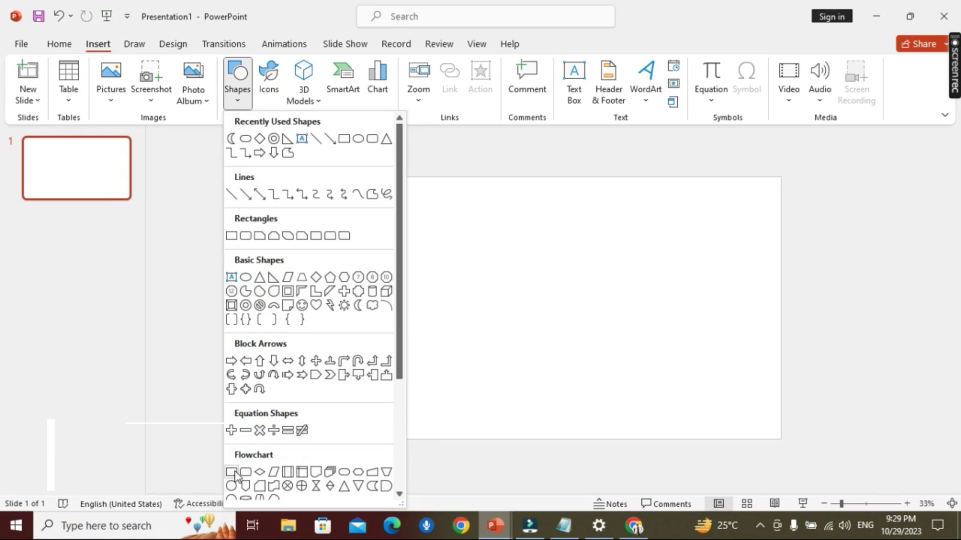
- Draw a blue rectangle spanning the full slide width across its lower portion
{"action": "left_click", "coordinate": [231, 472]}
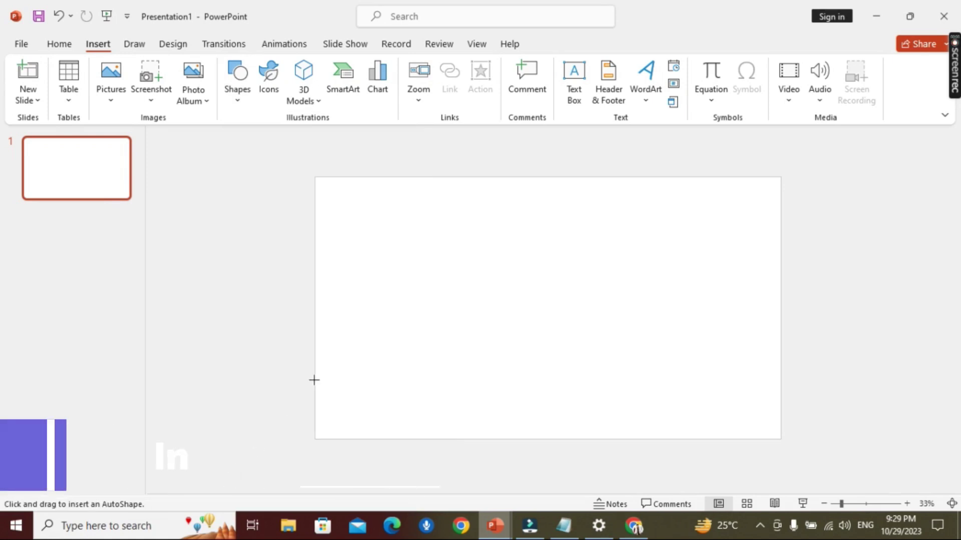
{"action": "left_click_drag", "start_coordinate": [315, 337], "coordinate": [427, 384]}
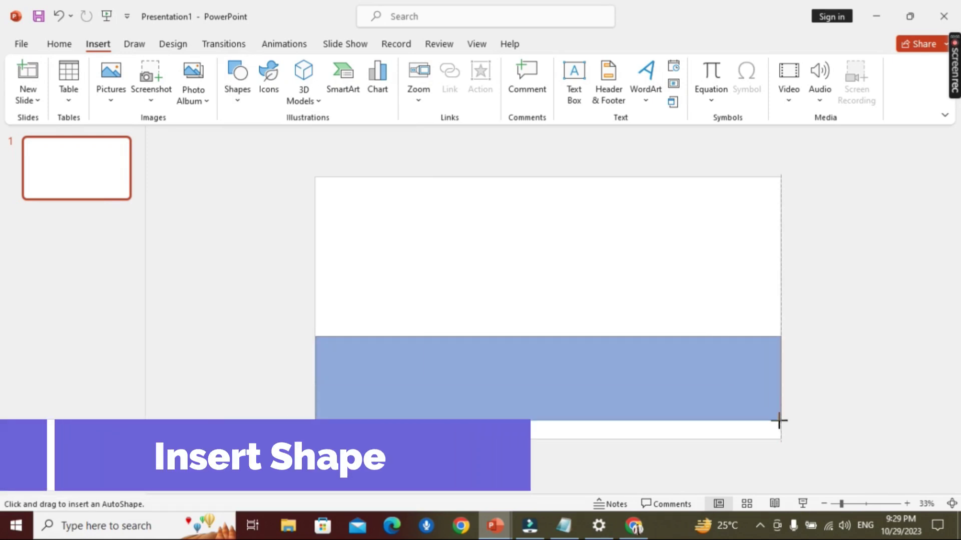
{"action": "left_click_drag", "start_coordinate": [512, 404], "coordinate": [780, 439]}
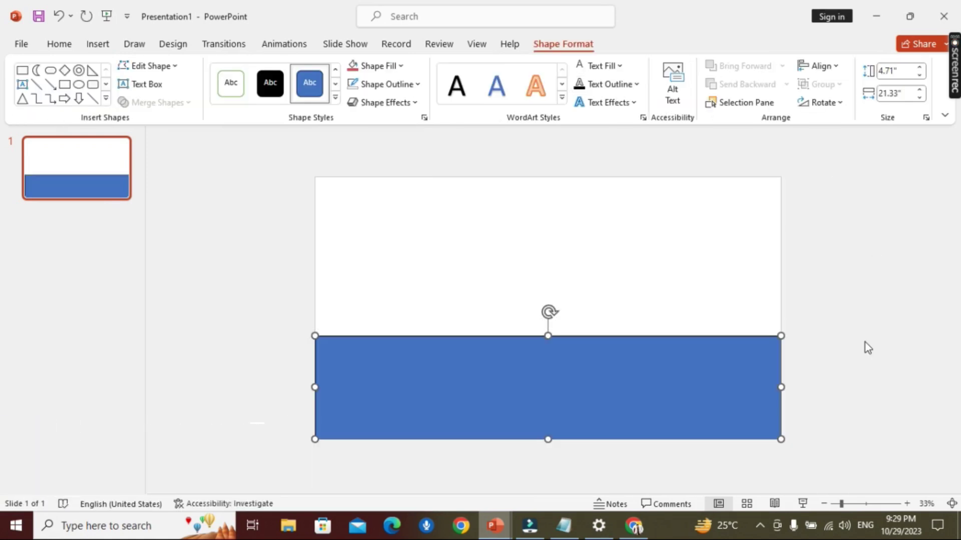
{"action": "left_click", "coordinate": [837, 340]}
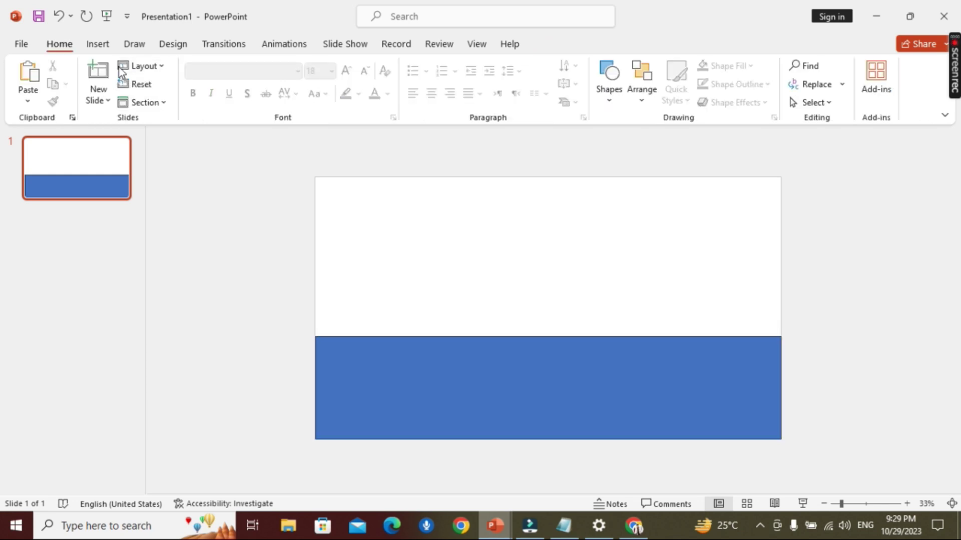
{"action": "left_click", "coordinate": [97, 44]}
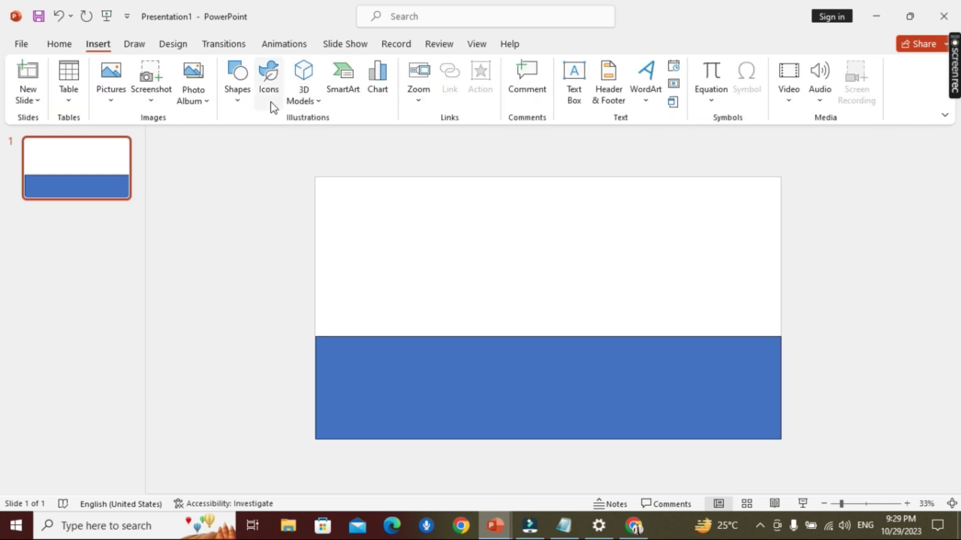
- Draw a blue crescent moon shape in the middle of the slide
{"action": "left_click", "coordinate": [242, 101]}
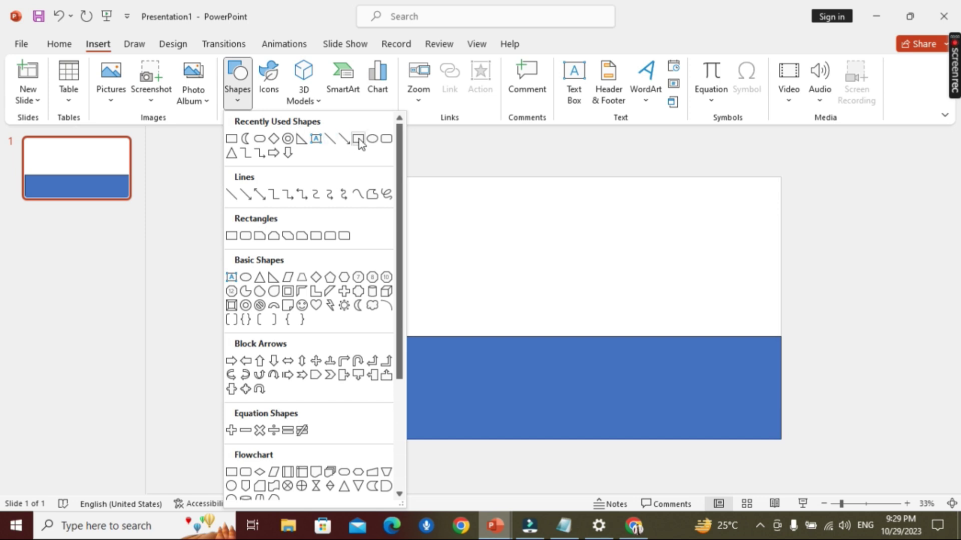
{"action": "left_click", "coordinate": [242, 153]}
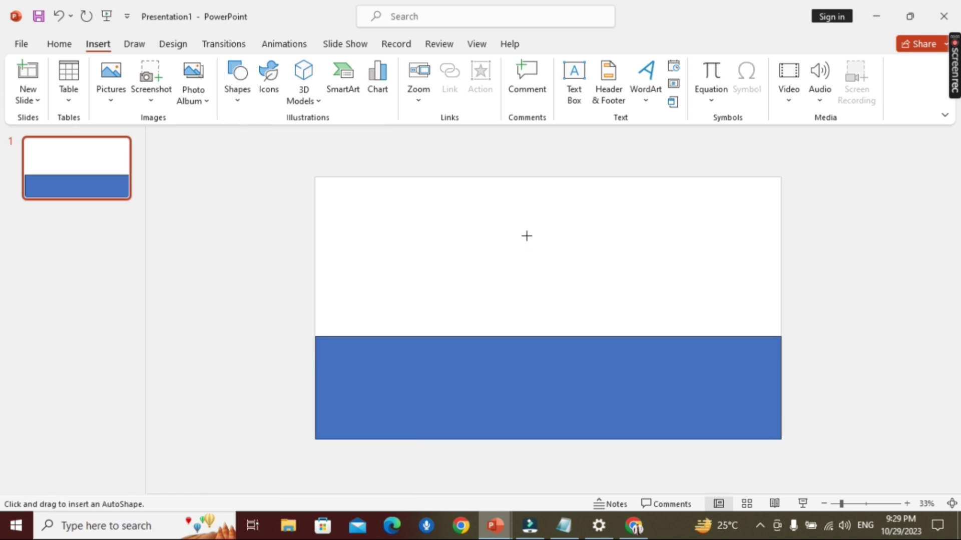
{"action": "left_click_drag", "start_coordinate": [529, 235], "coordinate": [452, 392]}
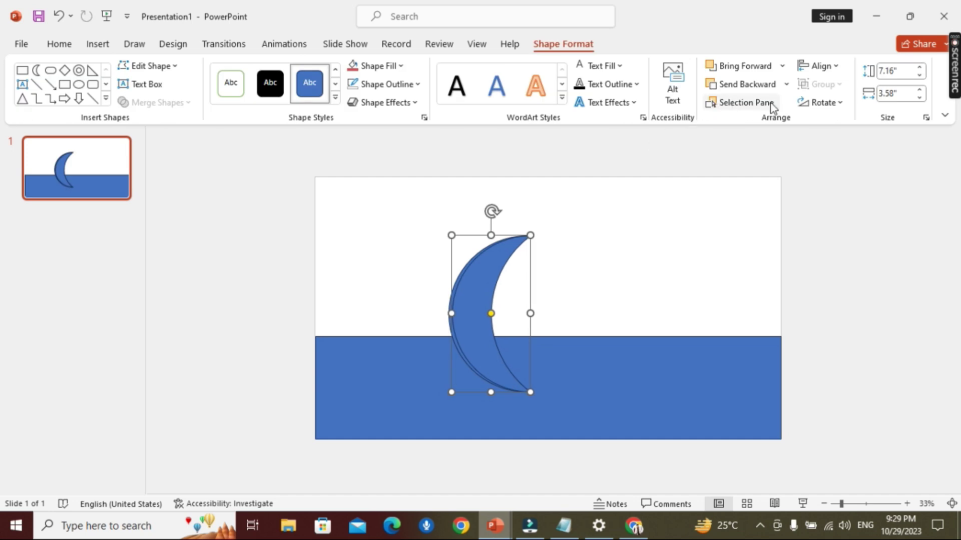
- Duplicate the crescent, flip the copy horizontally, and slide it right to complete a circle
{"action": "left_click", "coordinate": [821, 102]}
{"action": "key", "text": "ctrl+d"}
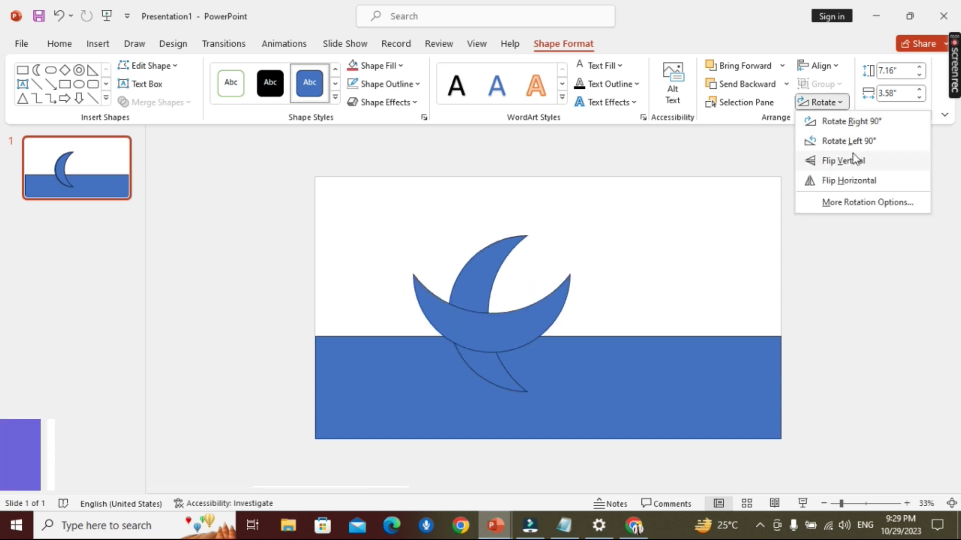
{"action": "left_click", "coordinate": [851, 180]}
{"action": "left_click_drag", "start_coordinate": [518, 317], "coordinate": [585, 308]}
{"action": "left_click", "coordinate": [432, 246]}
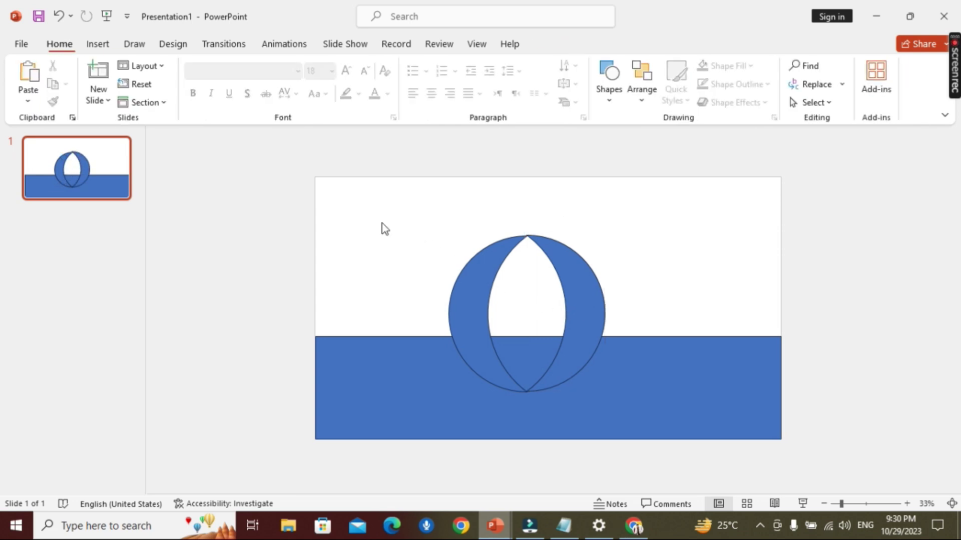
{"action": "left_click", "coordinate": [105, 47]}
- Draw a rectangle behind the circle and fragment it with both crescents
{"action": "left_click", "coordinate": [237, 83]}
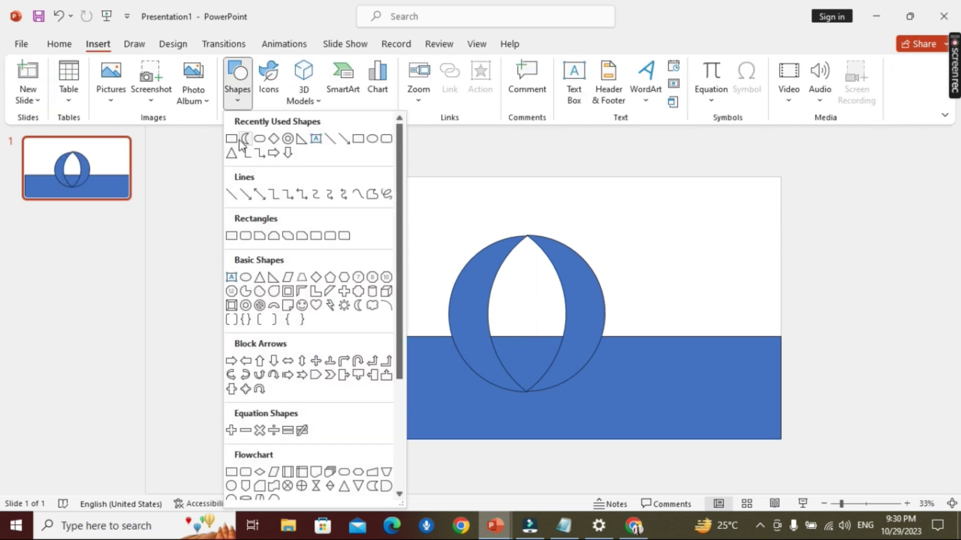
{"action": "left_click", "coordinate": [243, 140]}
{"action": "mouse_move", "coordinate": [413, 224]}
{"action": "left_mouse_down"}
{"action": "mouse_move", "coordinate": [645, 394]}
{"action": "mouse_move", "coordinate": [648, 414]}
{"action": "left_mouse_up"}
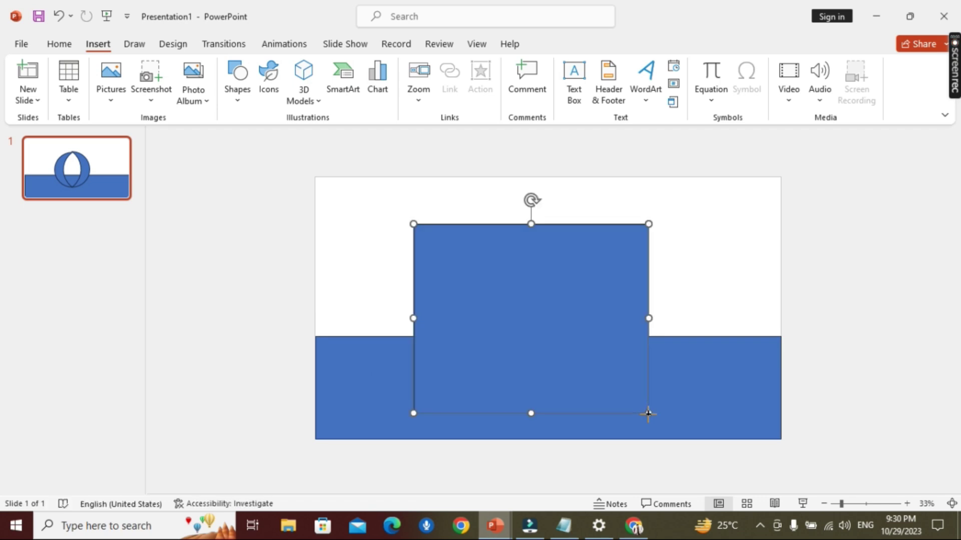
{"action": "left_click", "coordinate": [746, 84]}
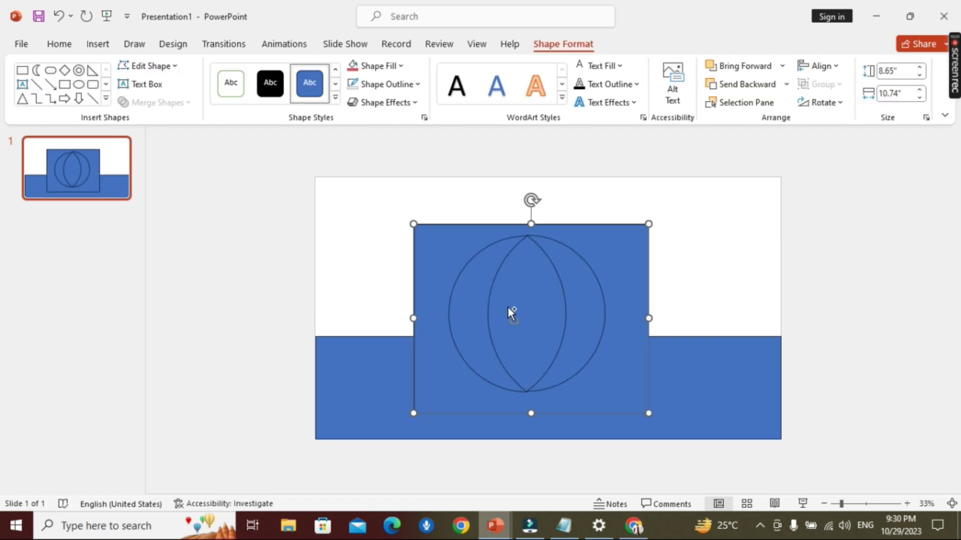
{"action": "left_click", "coordinate": [544, 290], "text": "ctrl"}
{"action": "left_click", "coordinate": [154, 102]}
{"action": "left_click", "coordinate": [165, 160]}
{"action": "key", "text": "Escape"}
- Delete the rectangle, crescent and tip fragments, leaving only the central lens
{"action": "left_click", "coordinate": [337, 197]}
{"action": "key", "text": "Delete"}
{"action": "left_click", "coordinate": [446, 237]}
{"action": "key", "text": "Delete"}
{"action": "left_click", "coordinate": [614, 218]}
{"action": "key", "text": "Delete"}
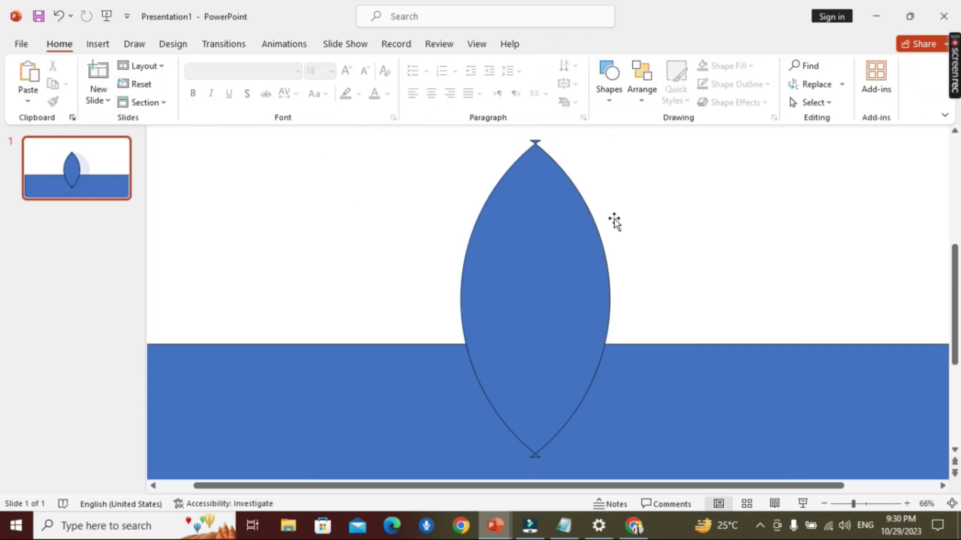
{"action": "scroll", "coordinate": [521, 137], "scroll_direction": "up", "scroll_amount": 1}
{"action": "left_click", "coordinate": [535, 148]}
{"action": "key", "text": "Delete"}
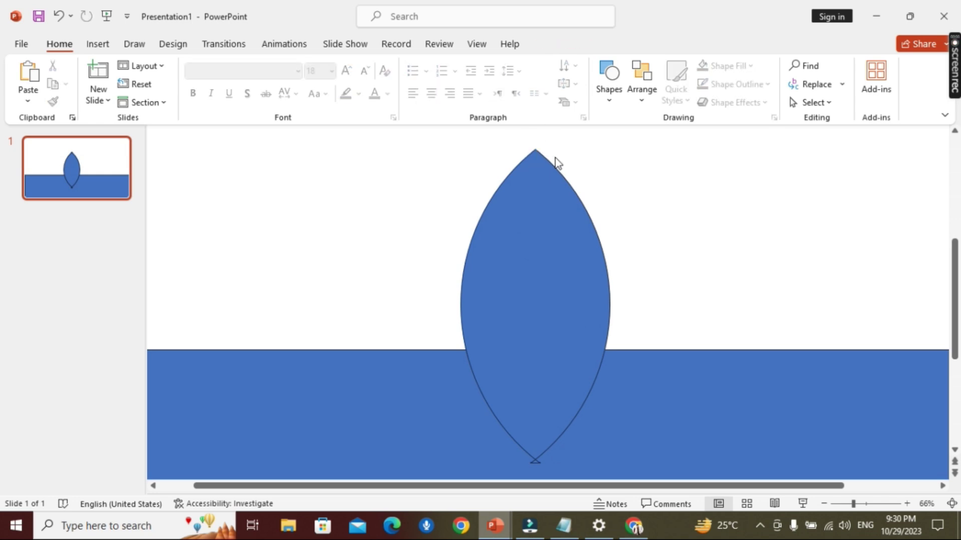
{"action": "scroll", "coordinate": [623, 310], "scroll_direction": "down", "scroll_amount": 2}
{"action": "scroll", "coordinate": [616, 346], "scroll_direction": "down", "scroll_amount": 2, "text": "ctrl"}
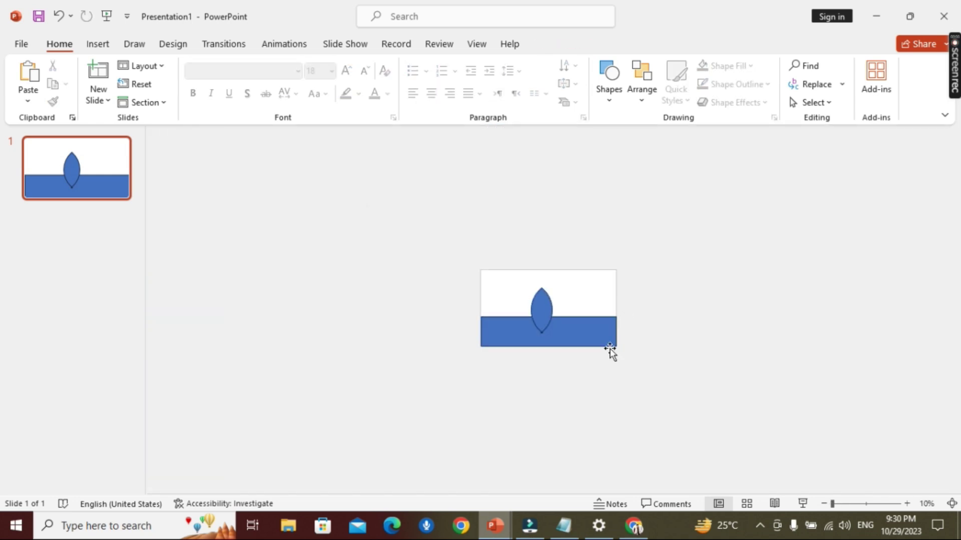
{"action": "scroll", "coordinate": [545, 396], "scroll_direction": "down", "scroll_amount": 2, "text": "ctrl"}
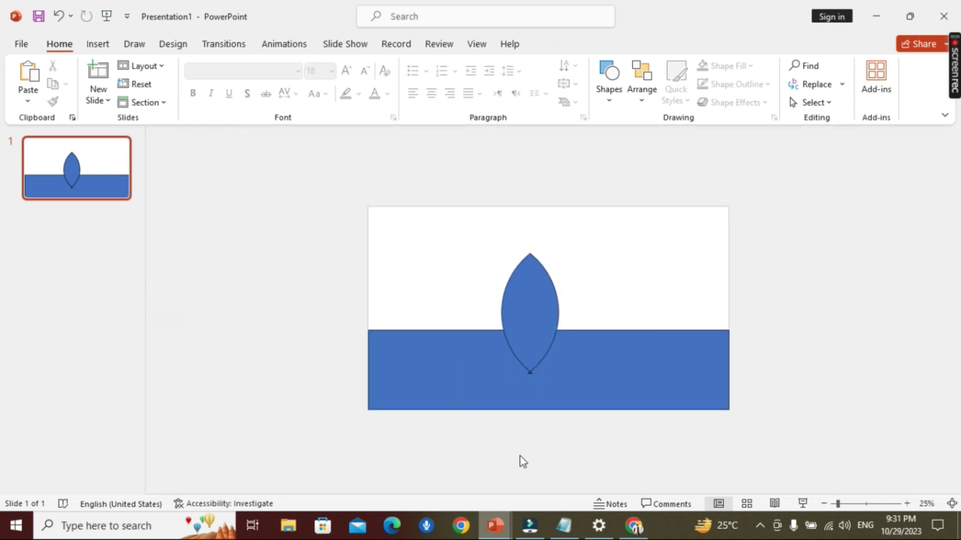
- Delete the leftover tip sliver and move the lens up onto the bar
{"action": "left_click_drag", "start_coordinate": [505, 376], "coordinate": [571, 349]}
{"action": "key", "text": "Delete"}
{"action": "left_click_drag", "start_coordinate": [518, 309], "coordinate": [466, 275]}
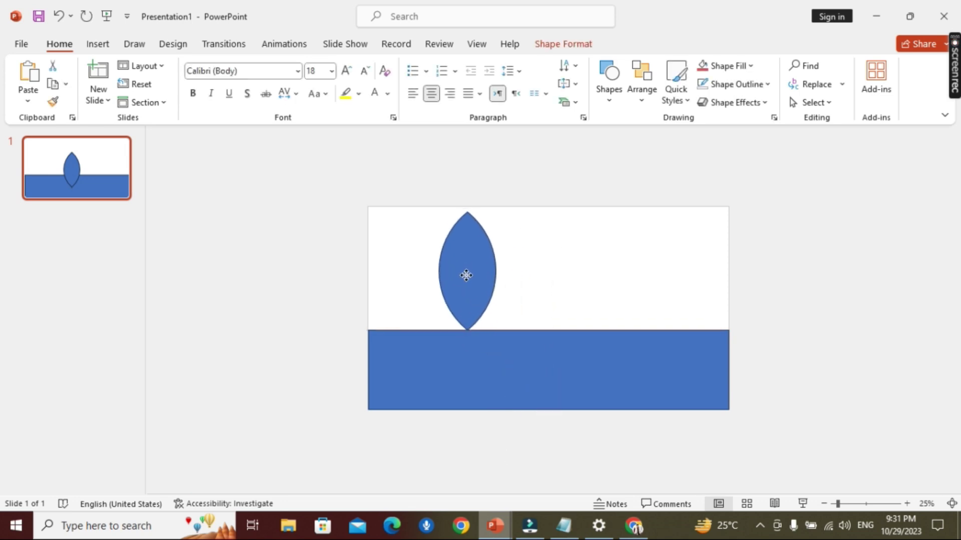
- Size the lens to 7" high and 4" wide
{"action": "left_click", "coordinate": [563, 44]}
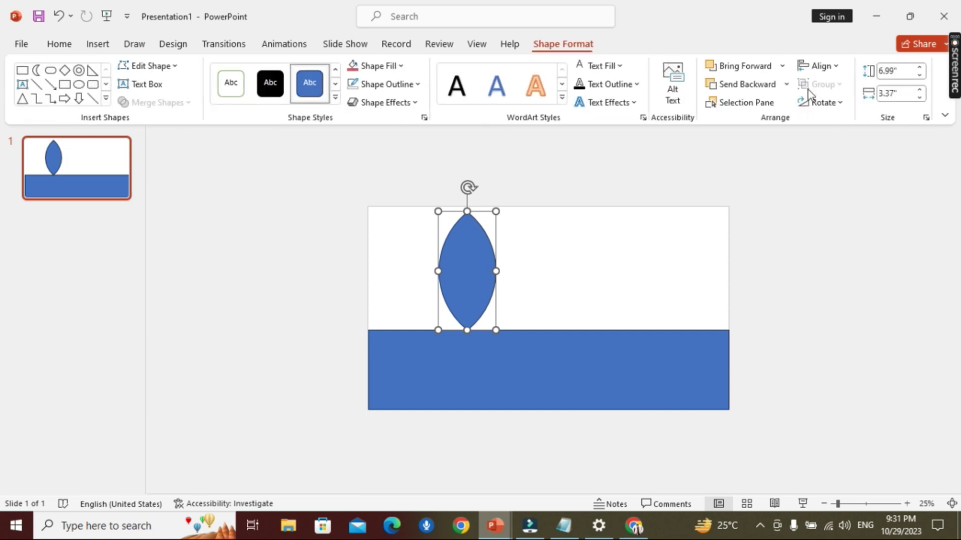
{"action": "left_click", "coordinate": [920, 68]}
{"action": "left_click", "coordinate": [921, 76]}
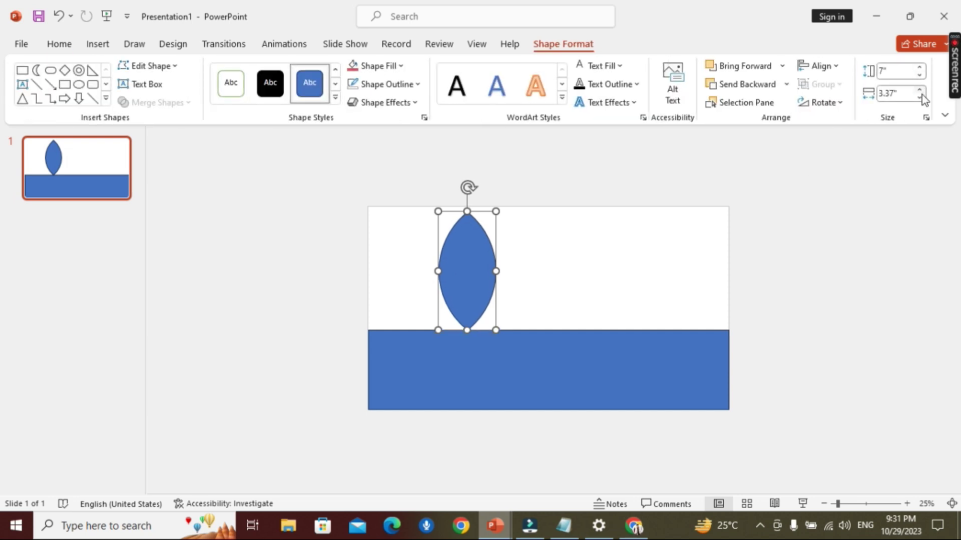
{"action": "left_click", "coordinate": [920, 90]}
{"action": "left_click", "coordinate": [919, 90]}
{"action": "left_click", "coordinate": [919, 91]}
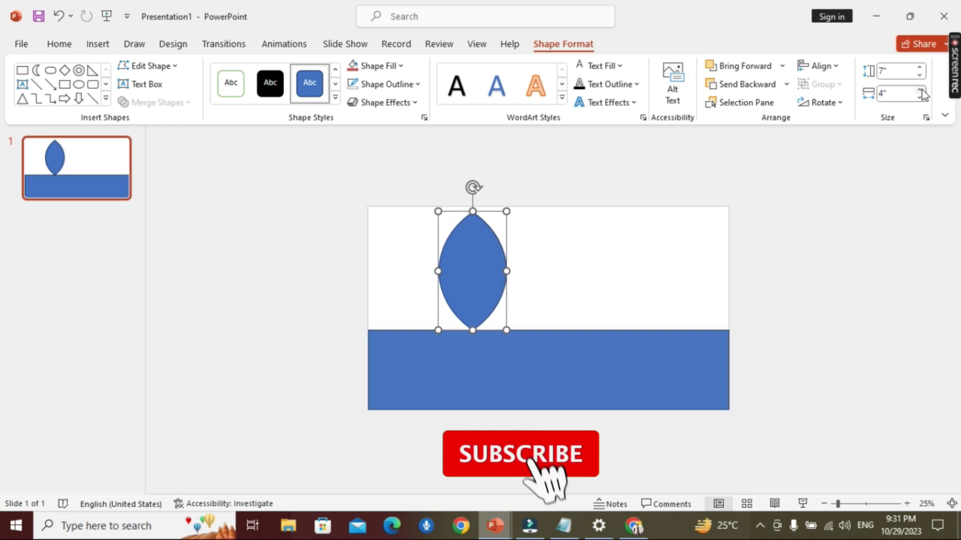
- Reselect the lens and nudge its position slightly
{"action": "left_click", "coordinate": [845, 232]}
{"action": "double_click", "coordinate": [470, 298]}
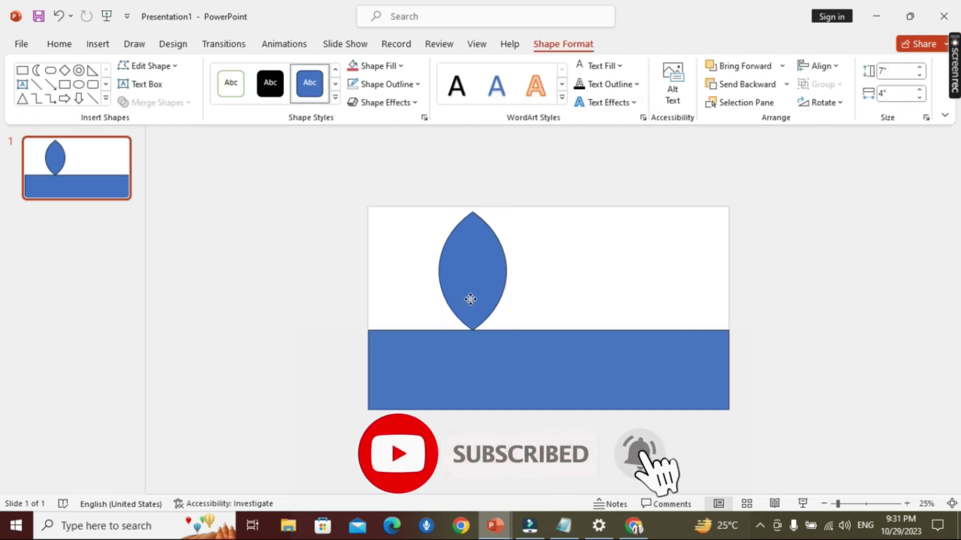
{"action": "left_click", "coordinate": [470, 299]}
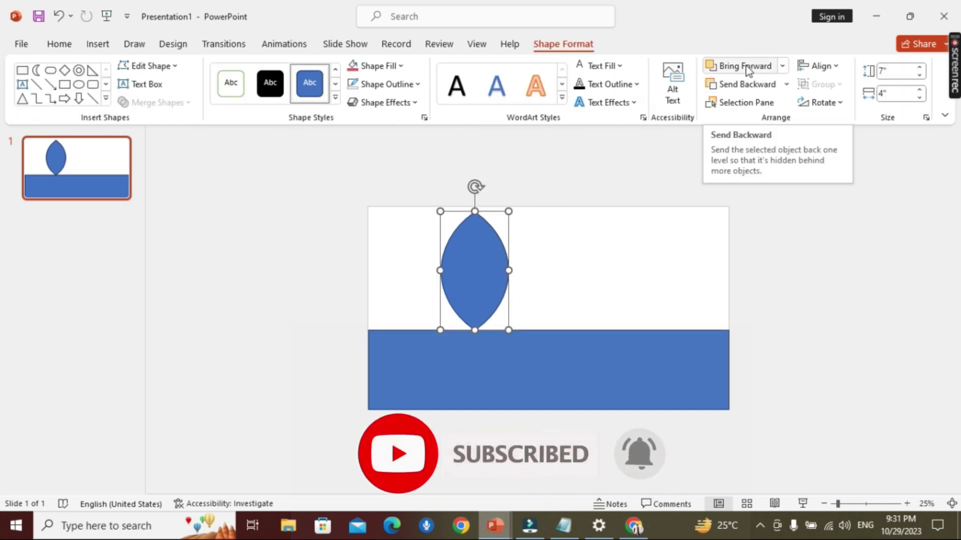
{"action": "left_click_drag", "start_coordinate": [467, 272], "coordinate": [476, 274]}
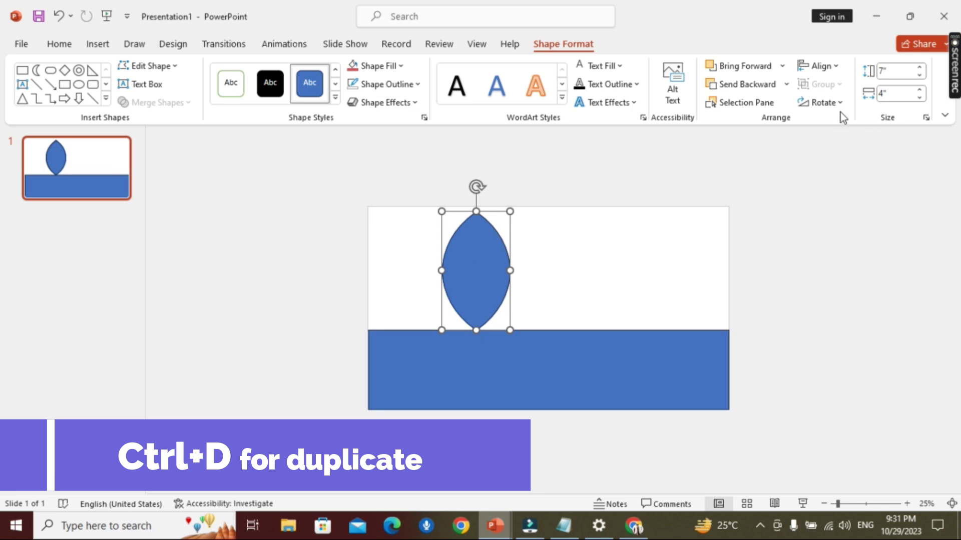
- Rotate the leaf to -45° in the rotation settings
{"action": "left_click", "coordinate": [819, 103]}
{"action": "left_click", "coordinate": [890, 220]}
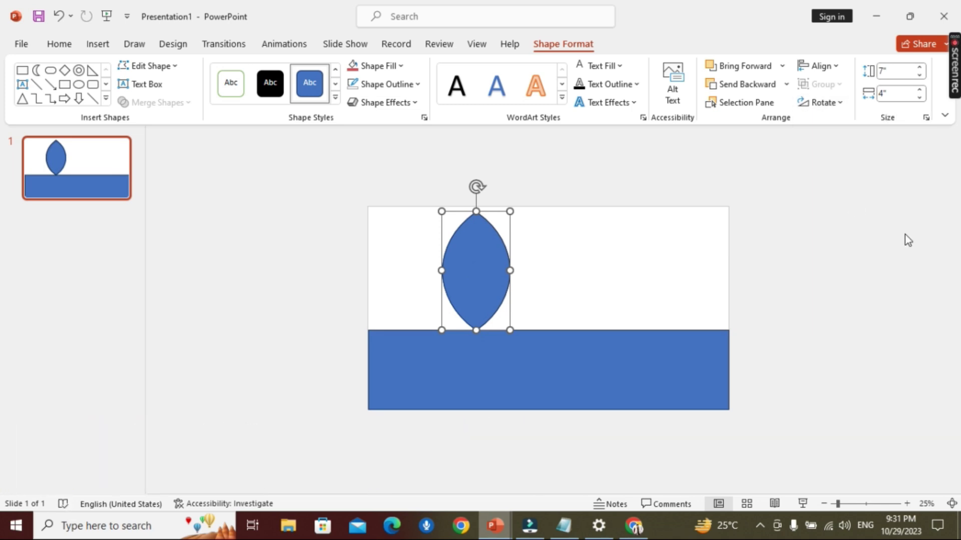
{"action": "left_click", "coordinate": [931, 282]}
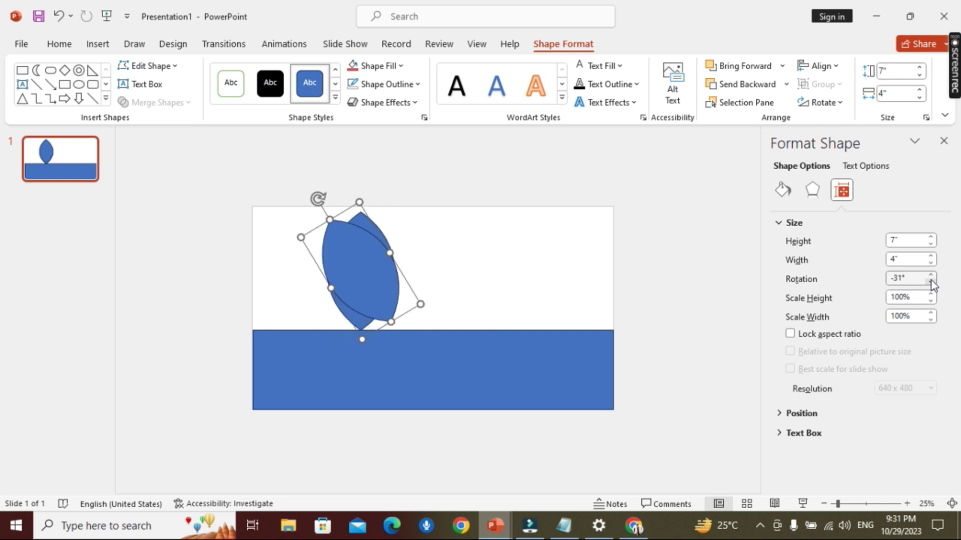
{"action": "left_click", "coordinate": [930, 283]}
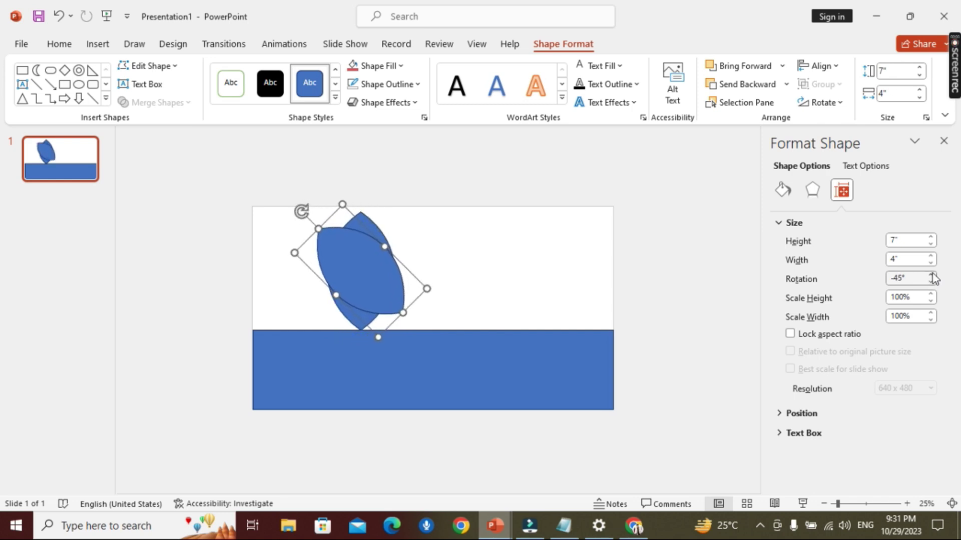
- Move the tilted leaf left and down against the blue band
{"action": "left_click_drag", "start_coordinate": [380, 284], "coordinate": [337, 296]}
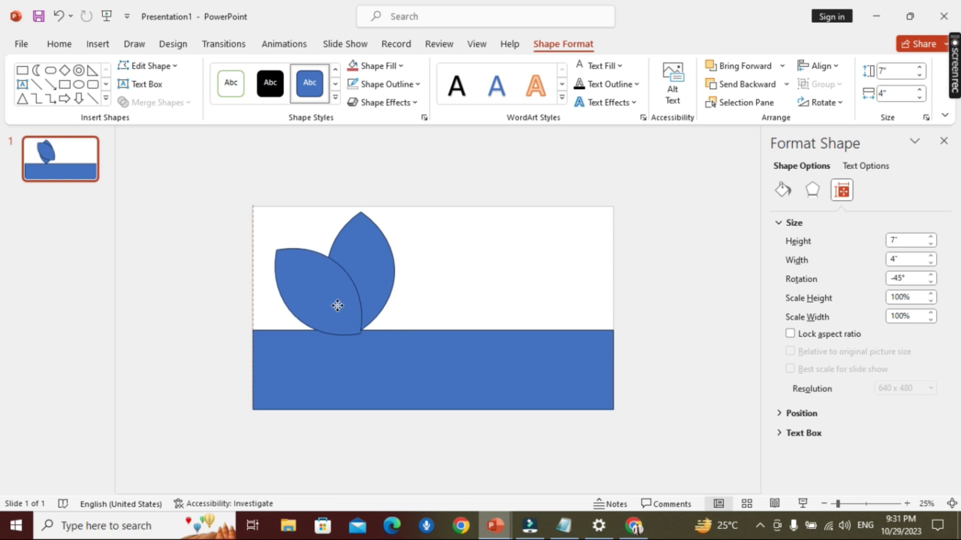
{"action": "left_click_drag", "start_coordinate": [337, 302], "coordinate": [352, 336]}
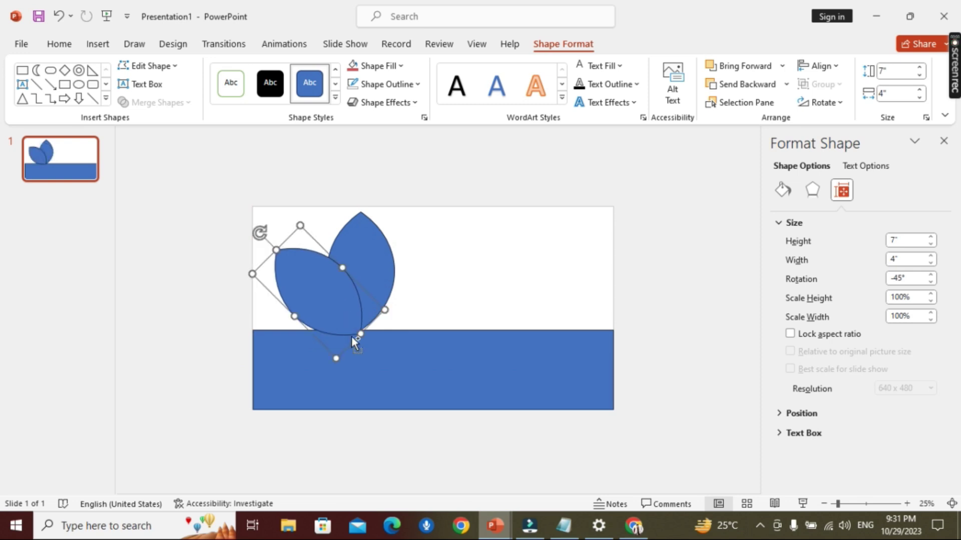
{"action": "scroll", "coordinate": [351, 336], "scroll_direction": "up", "scroll_amount": 2, "text": "ctrl"}
{"action": "scroll", "coordinate": [351, 336], "scroll_direction": "up", "scroll_amount": 2, "text": "ctrl"}
{"action": "left_click_drag", "start_coordinate": [344, 363], "coordinate": [361, 362]}
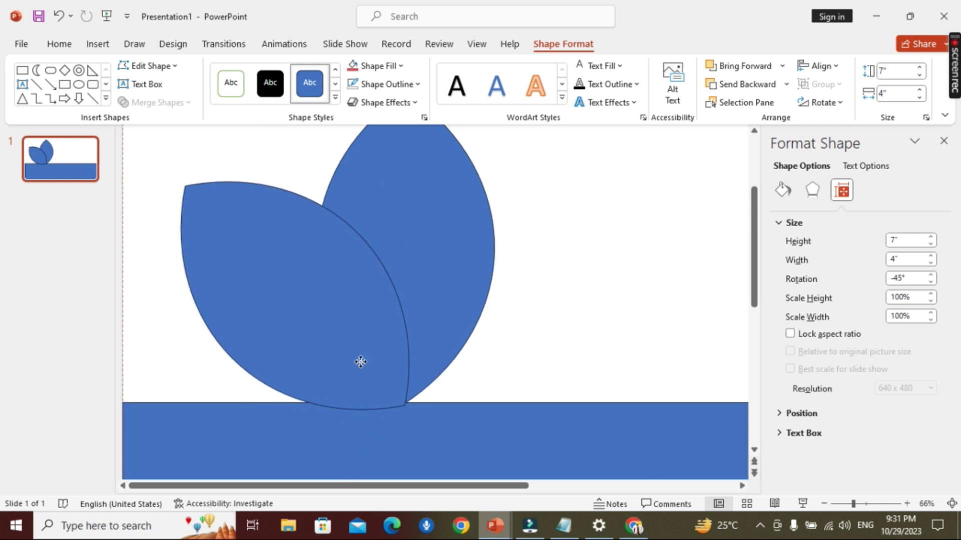
{"action": "left_click_drag", "start_coordinate": [361, 361], "coordinate": [358, 361]}
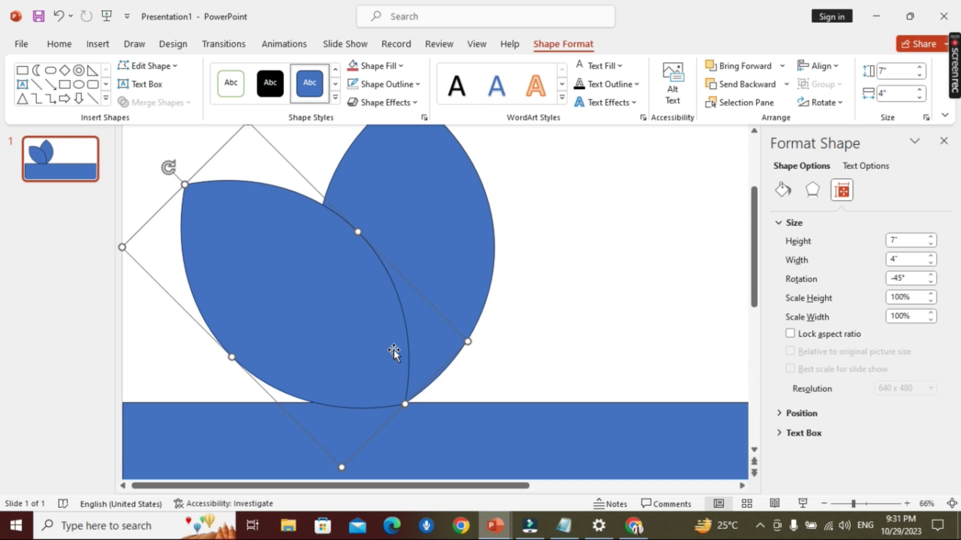
{"action": "scroll", "coordinate": [393, 350], "scroll_direction": "down", "scroll_amount": 3, "text": "ctrl"}
- Resize the left leaf to 6.4" high by 3.7" wide and nudge it into place
{"action": "double_click", "coordinate": [919, 75]}
{"action": "left_click", "coordinate": [919, 77]}
{"action": "left_click", "coordinate": [919, 77]}
{"action": "left_click", "coordinate": [919, 77]}
{"action": "left_click", "coordinate": [919, 75]}
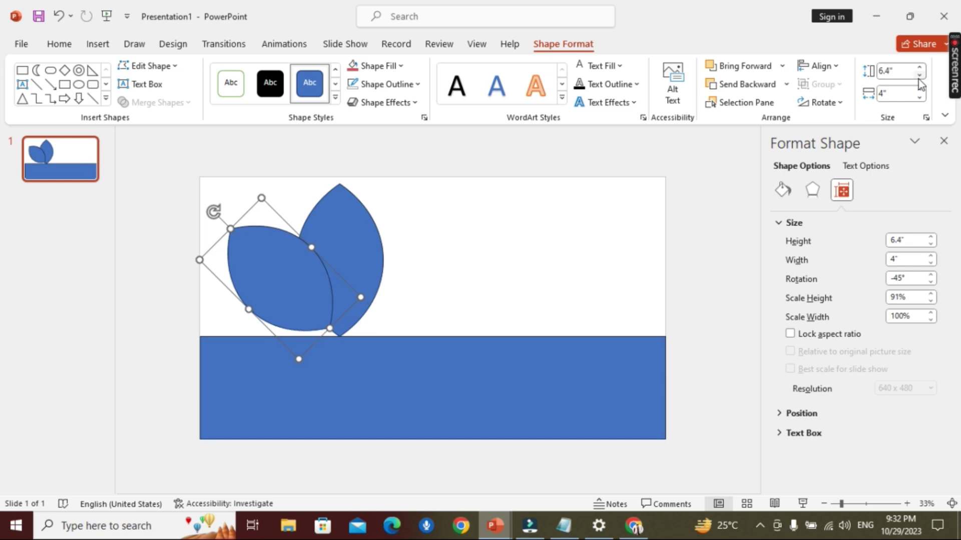
{"action": "left_click", "coordinate": [919, 97]}
{"action": "left_click", "coordinate": [919, 97]}
{"action": "left_click", "coordinate": [920, 97]}
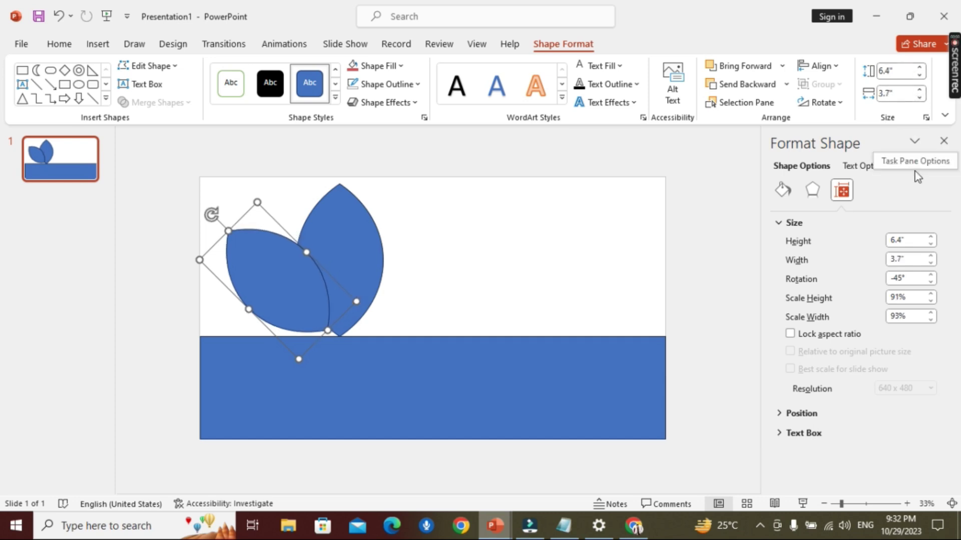
{"action": "left_click_drag", "start_coordinate": [300, 298], "coordinate": [308, 306]}
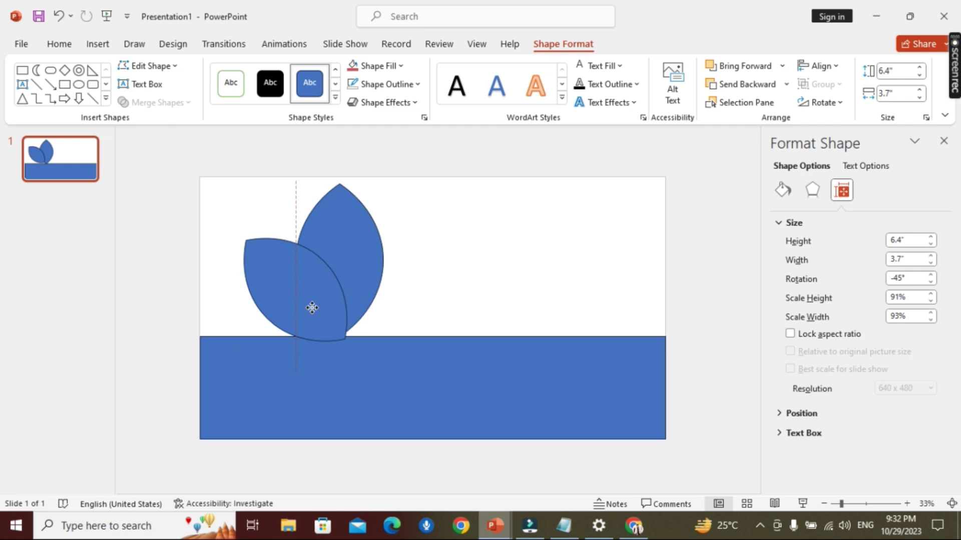
- Draw a black vertical line through the upright leaf's centre into the blue band
{"action": "left_click", "coordinate": [35, 86]}
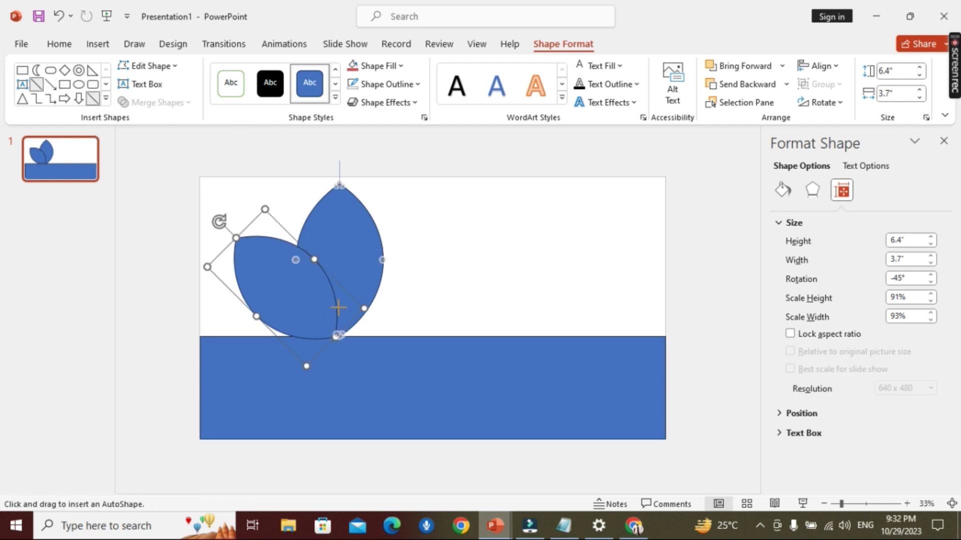
{"action": "left_click_drag", "start_coordinate": [339, 409], "coordinate": [340, 160]}
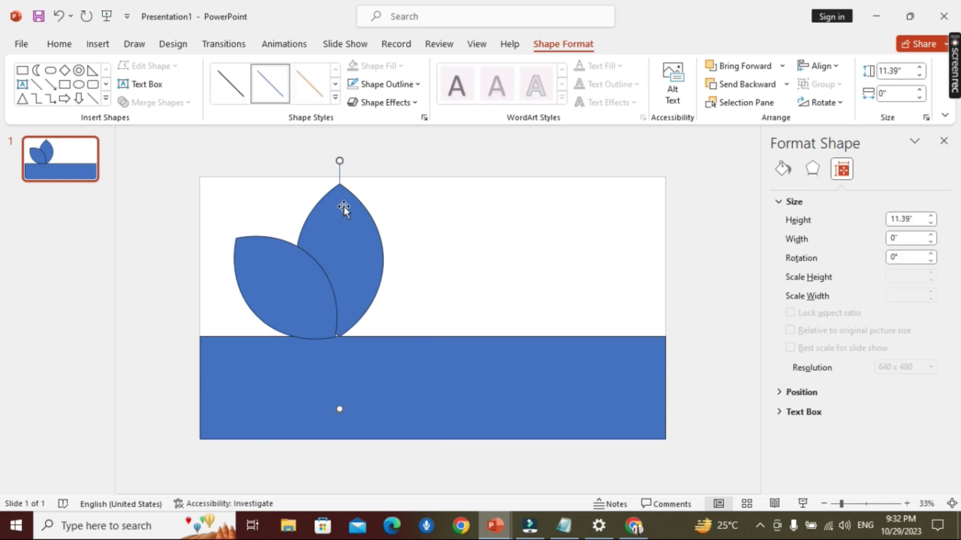
{"action": "left_click", "coordinate": [395, 84]}
{"action": "left_click", "coordinate": [363, 120]}
{"action": "left_click_drag", "start_coordinate": [341, 176], "coordinate": [341, 164]}
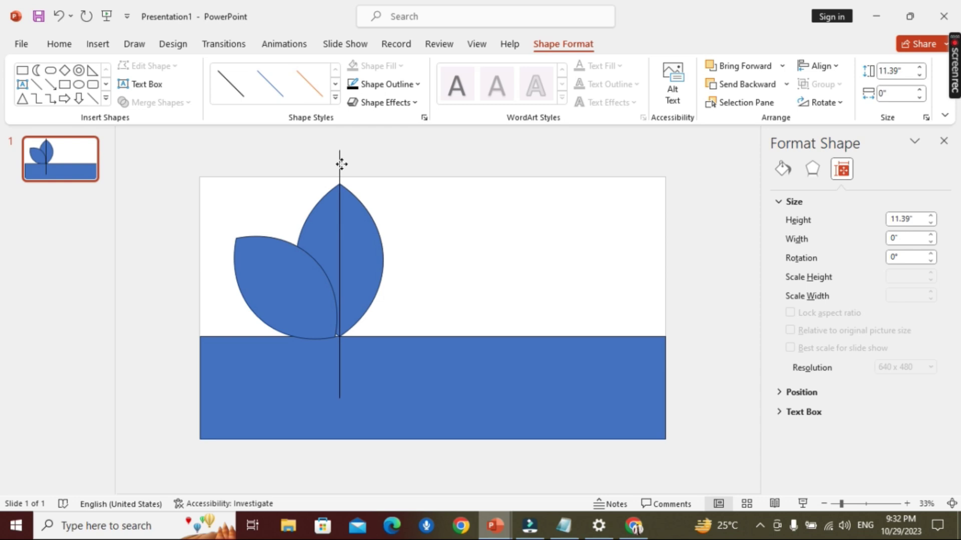
{"action": "left_click_drag", "start_coordinate": [325, 312], "coordinate": [314, 311]}
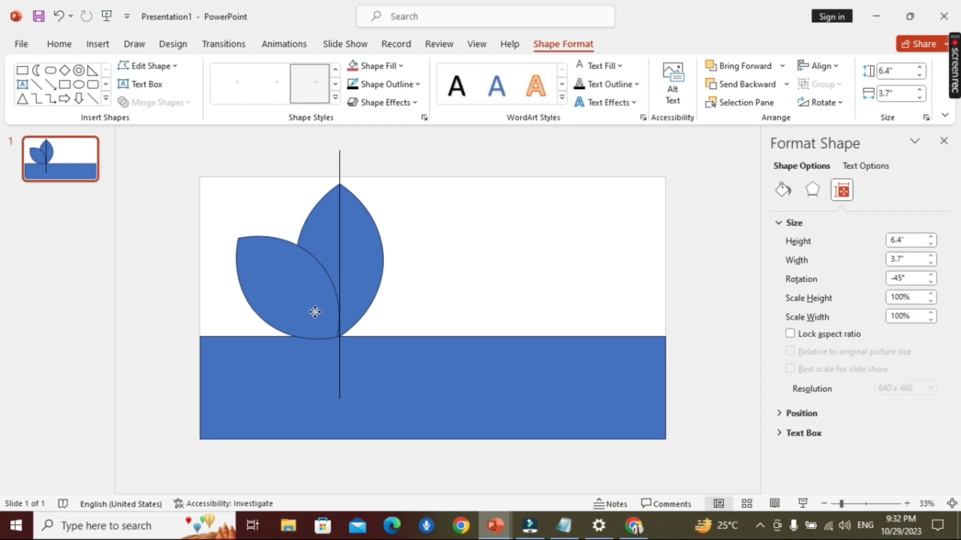
- Copy the left leaf, rotate it to -90°, size it 5.8" by 3.4", and place it at the fan centre
{"action": "left_click_drag", "start_coordinate": [315, 310], "coordinate": [309, 296]}
{"action": "key", "text": "ctrl+c"}
{"action": "key", "text": "ctrl+v"}
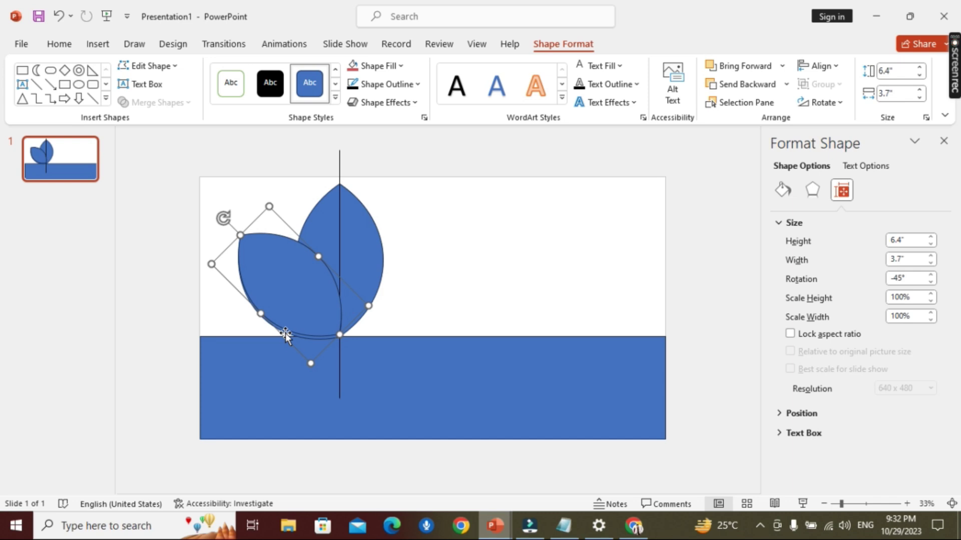
{"action": "scroll", "coordinate": [285, 336], "scroll_direction": "up", "scroll_amount": 2}
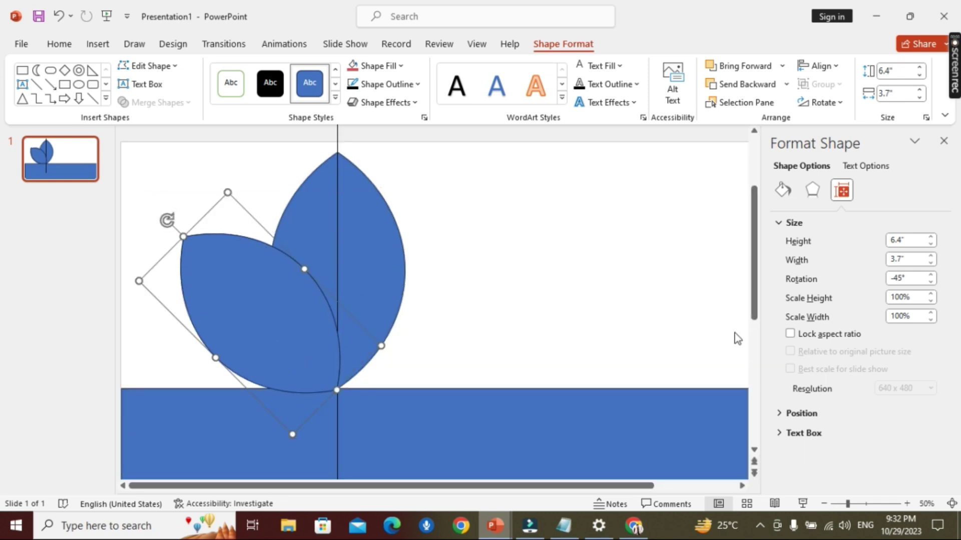
{"action": "left_click", "coordinate": [931, 281]}
{"action": "left_click", "coordinate": [930, 274]}
{"action": "left_click", "coordinate": [931, 262]}
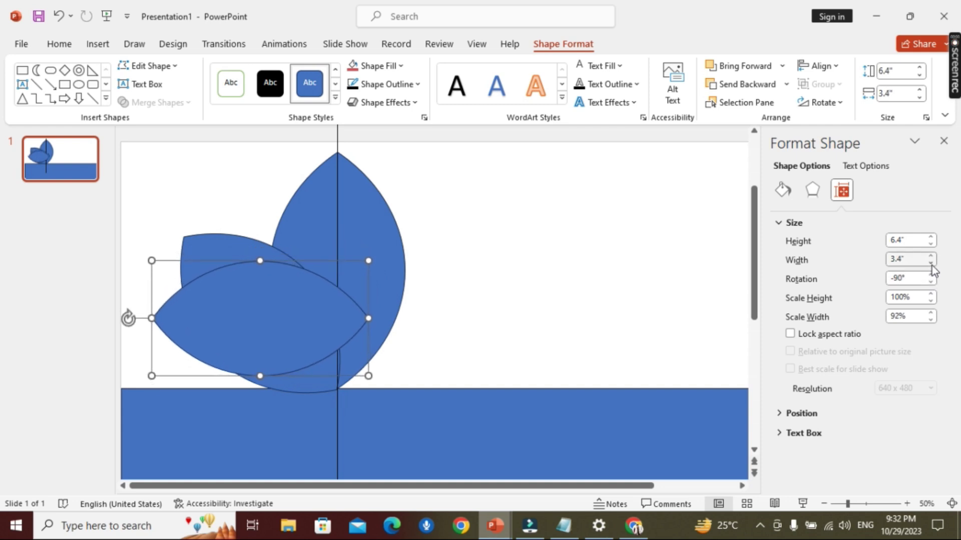
{"action": "left_click", "coordinate": [931, 243]}
{"action": "left_click", "coordinate": [931, 244]}
{"action": "left_click", "coordinate": [930, 244]}
{"action": "left_click", "coordinate": [931, 244]}
{"action": "mouse_move", "coordinate": [281, 322]}
{"action": "left_mouse_down"}
{"action": "mouse_move", "coordinate": [259, 392]}
{"action": "mouse_move", "coordinate": [268, 392]}
{"action": "left_mouse_up"}
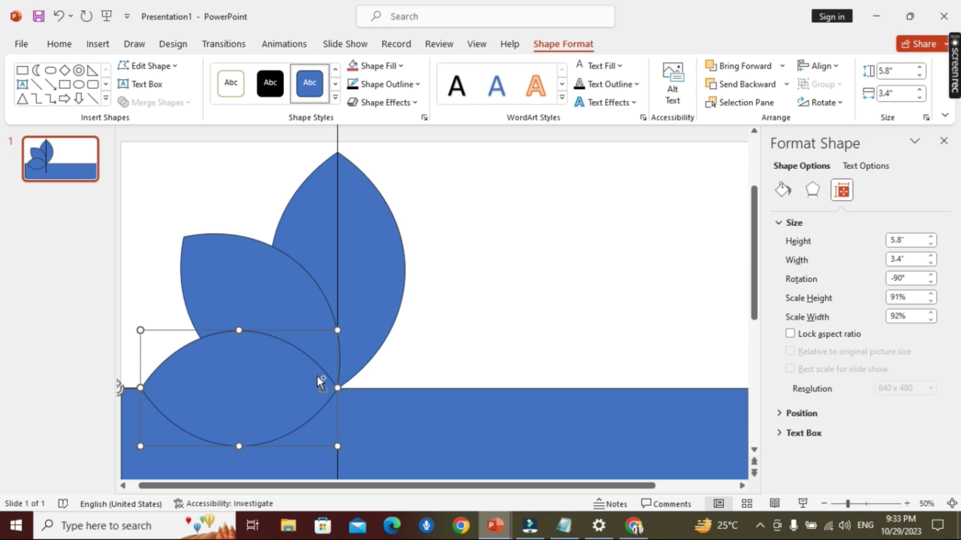
- Paste another leaf, rotate it to -135°, size it 5.2" by 3", and move it under the fan centre
{"action": "key", "text": "ctrl+v"}
{"action": "scroll", "coordinate": [317, 375], "scroll_direction": "down", "scroll_amount": 2}
{"action": "left_click_drag", "start_coordinate": [292, 347], "coordinate": [278, 343]}
{"action": "left_click", "coordinate": [931, 281]}
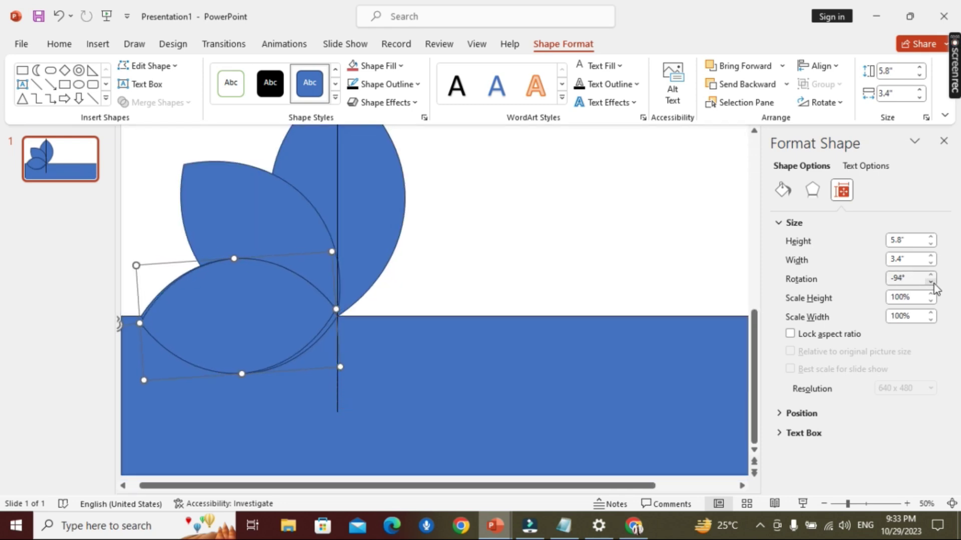
{"action": "left_click", "coordinate": [930, 275]}
{"action": "left_click", "coordinate": [930, 275]}
{"action": "left_click", "coordinate": [931, 275]}
{"action": "left_click", "coordinate": [930, 274]}
{"action": "left_click", "coordinate": [931, 275]}
{"action": "left_click", "coordinate": [931, 263]}
{"action": "left_click", "coordinate": [931, 243]}
{"action": "left_click", "coordinate": [931, 244]}
{"action": "left_click", "coordinate": [931, 244]}
{"action": "left_click", "coordinate": [931, 238]}
{"action": "mouse_move", "coordinate": [255, 340]}
{"action": "left_mouse_down"}
{"action": "mouse_move", "coordinate": [293, 388]}
{"action": "mouse_move", "coordinate": [297, 360]}
{"action": "left_mouse_up"}
- Paste another leaf, rotate it to -180°, size it 4.6" by 2.7", and place it below the fan centre
{"action": "key", "text": "ctrl+v"}
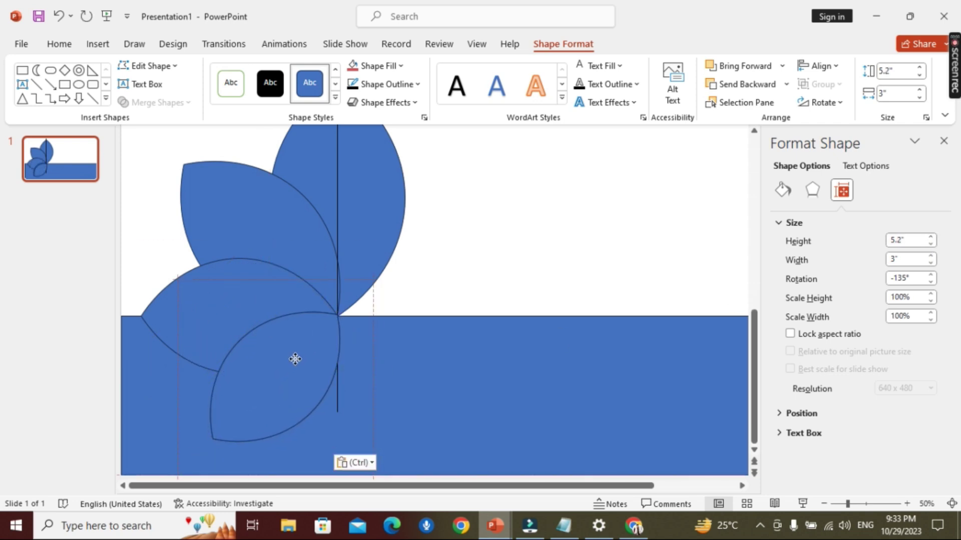
{"action": "left_click", "coordinate": [932, 283]}
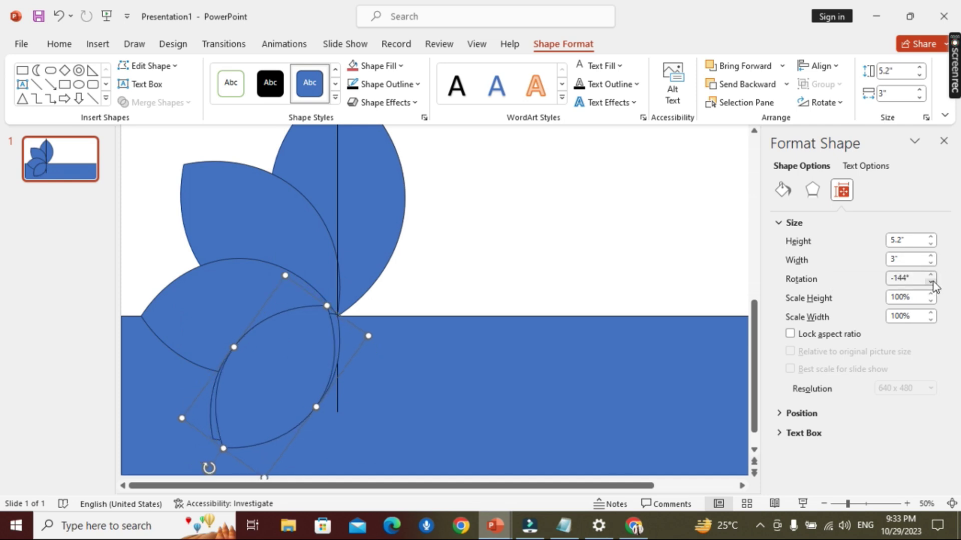
{"action": "left_click", "coordinate": [931, 285]}
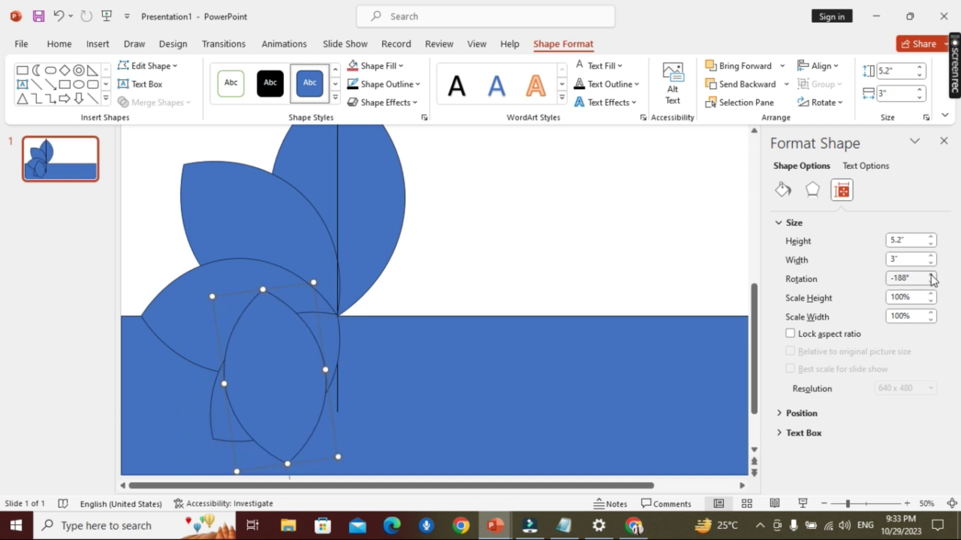
{"action": "left_click", "coordinate": [931, 276]}
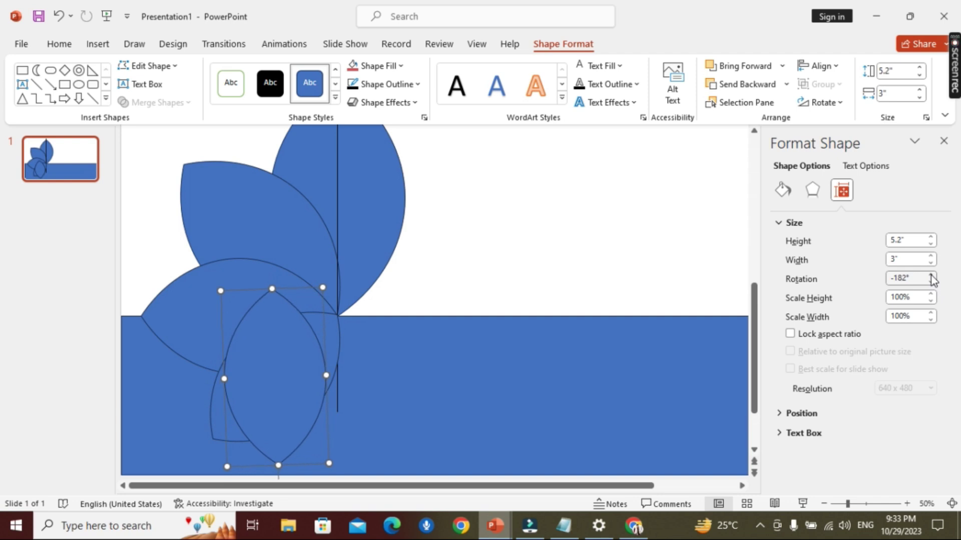
{"action": "left_click", "coordinate": [930, 262]}
{"action": "left_click", "coordinate": [931, 262]}
{"action": "left_click", "coordinate": [931, 245]}
{"action": "left_click", "coordinate": [931, 245]}
{"action": "left_click", "coordinate": [931, 244]}
{"action": "mouse_move", "coordinate": [274, 395]}
{"action": "left_mouse_down"}
{"action": "mouse_move", "coordinate": [334, 401]}
{"action": "mouse_move", "coordinate": [344, 391]}
{"action": "left_mouse_up"}
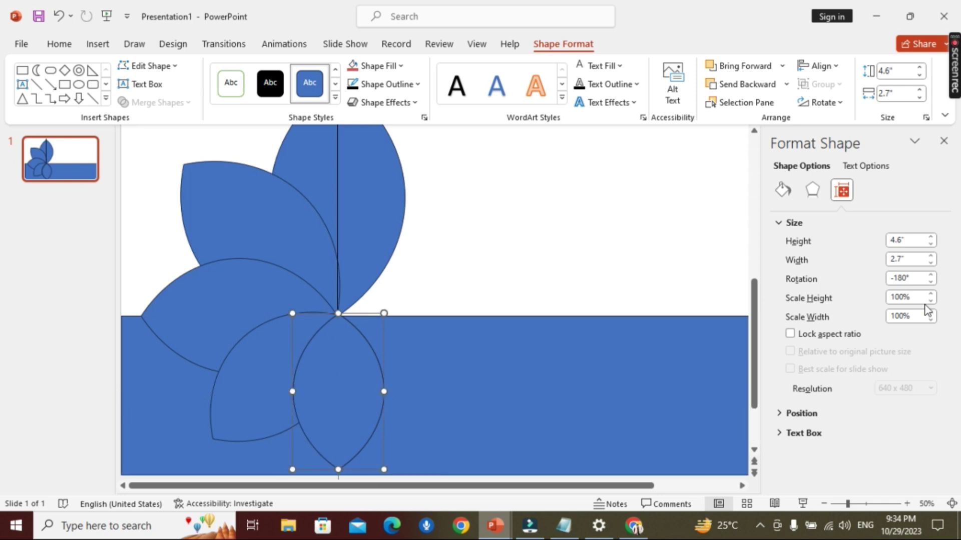
{"action": "left_click", "coordinate": [929, 281]}
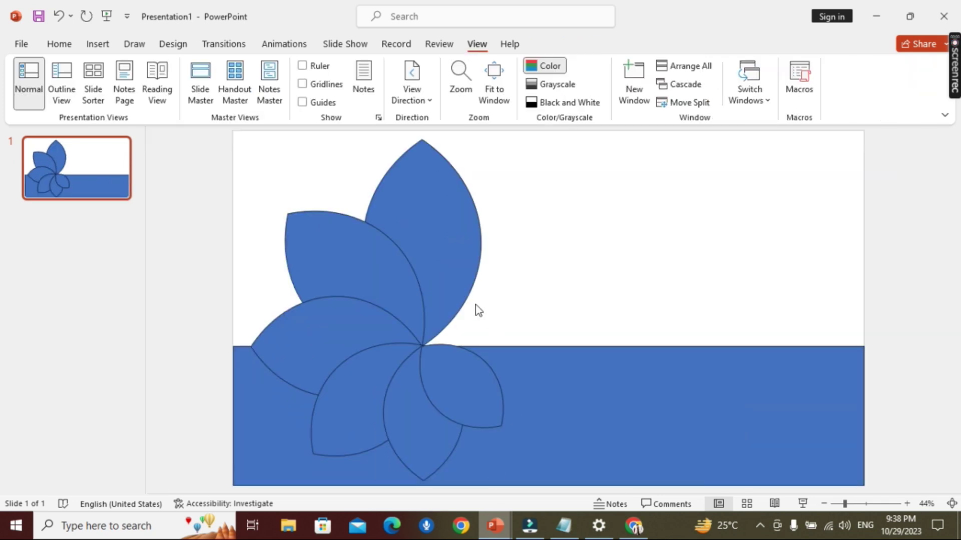
- Send the horizontal, tilted and upright lower petals to the back
{"action": "left_click", "coordinate": [395, 275]}
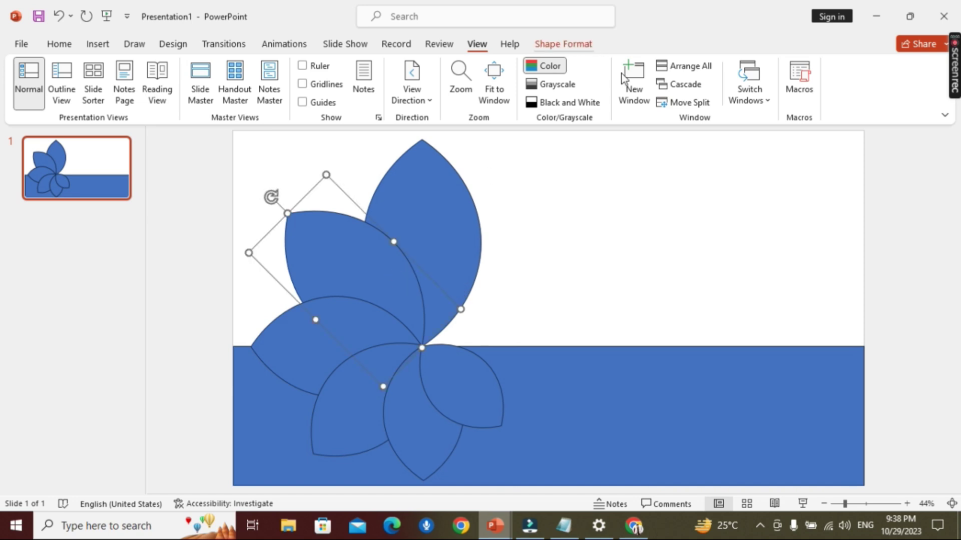
{"action": "scroll", "coordinate": [623, 77], "scroll_direction": "down", "scroll_amount": 2}
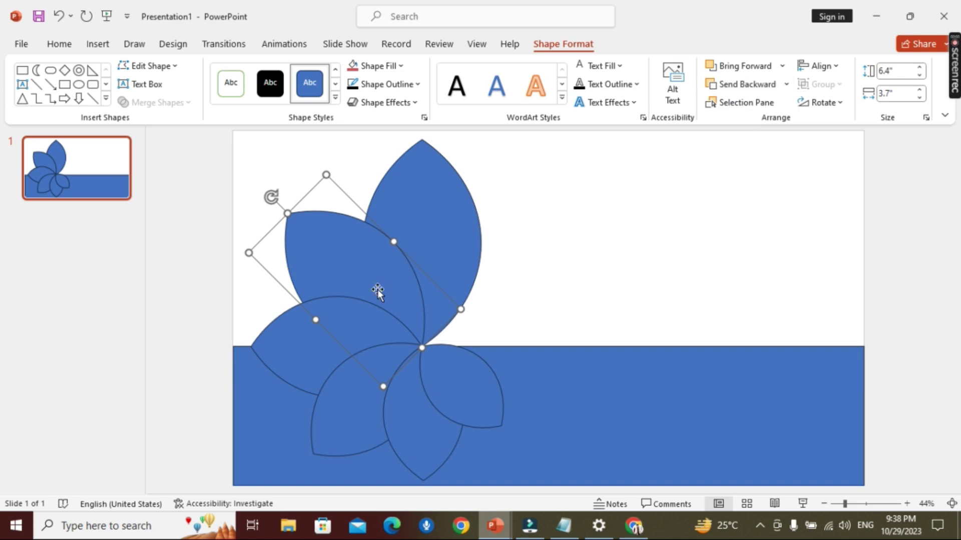
{"action": "left_click", "coordinate": [315, 347]}
{"action": "left_click", "coordinate": [786, 84]}
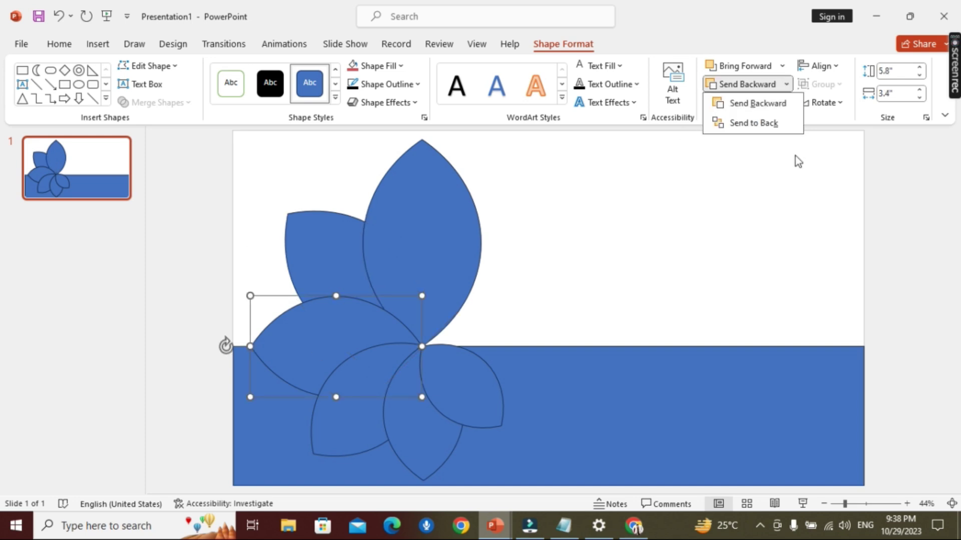
{"action": "left_click", "coordinate": [763, 122]}
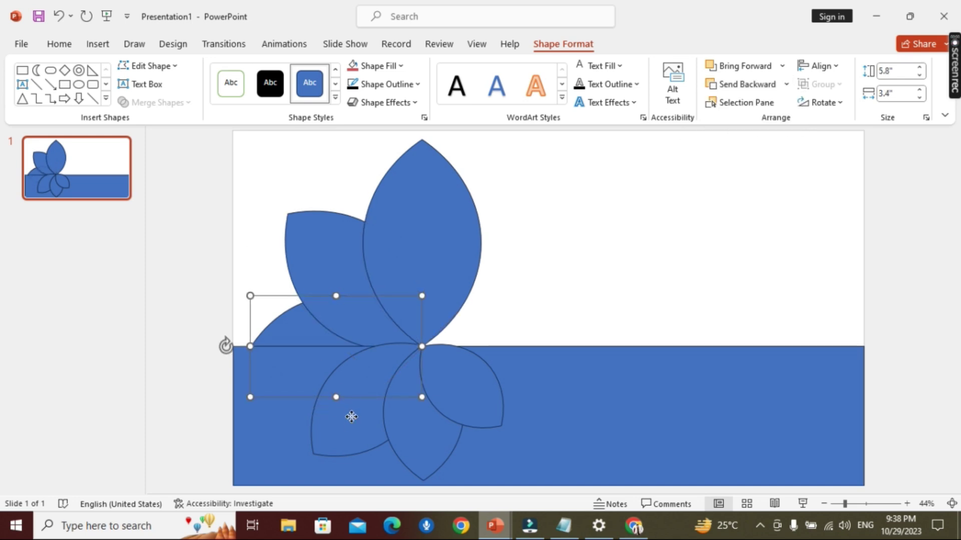
{"action": "key", "text": "Tab"}
{"action": "left_click", "coordinate": [786, 84]}
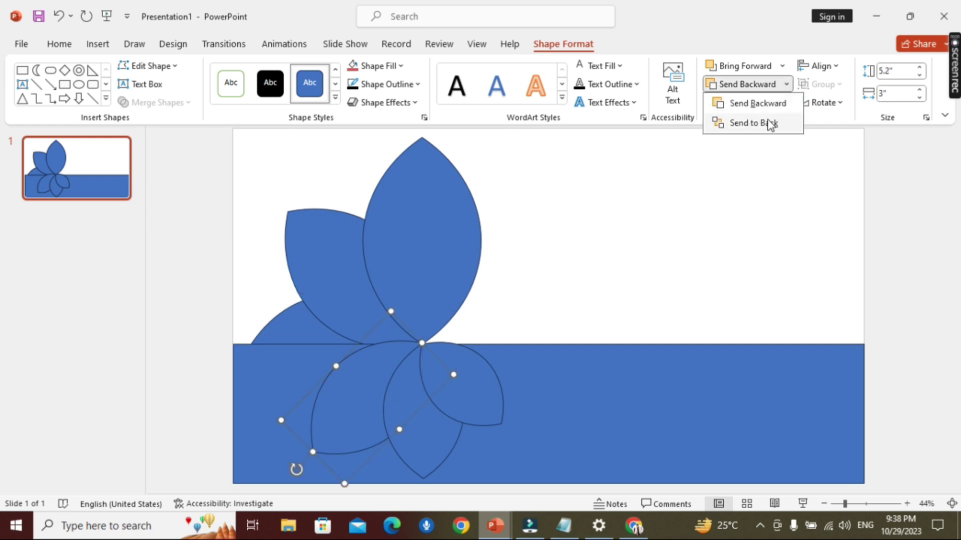
{"action": "left_click", "coordinate": [763, 122]}
{"action": "left_click", "coordinate": [431, 446]}
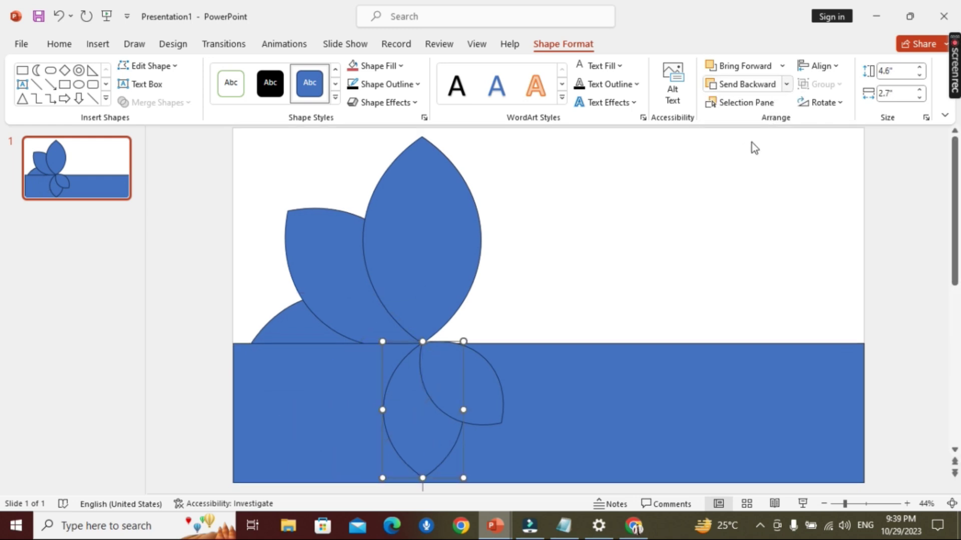
{"action": "left_click", "coordinate": [786, 84]}
{"action": "left_click", "coordinate": [763, 123]}
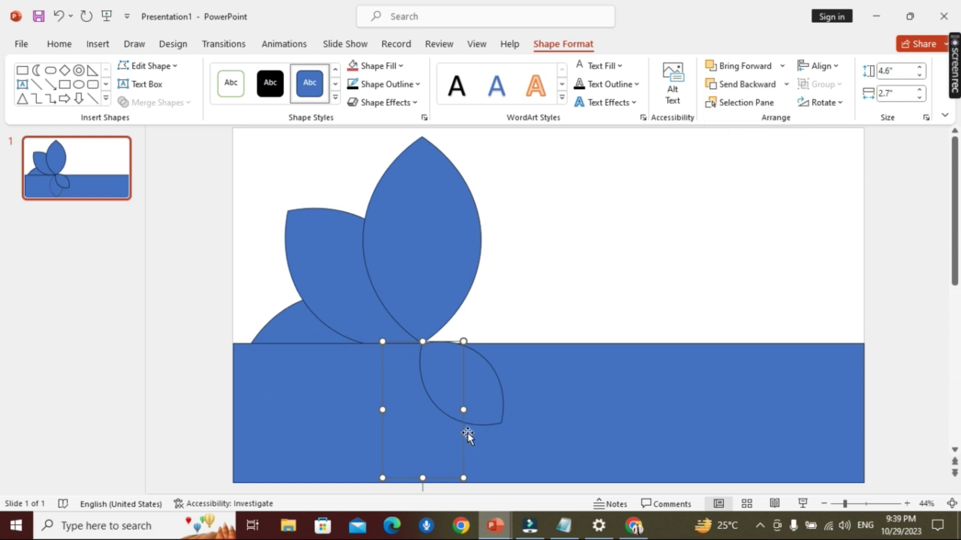
{"action": "left_click", "coordinate": [489, 402]}
{"action": "left_click", "coordinate": [786, 85]}
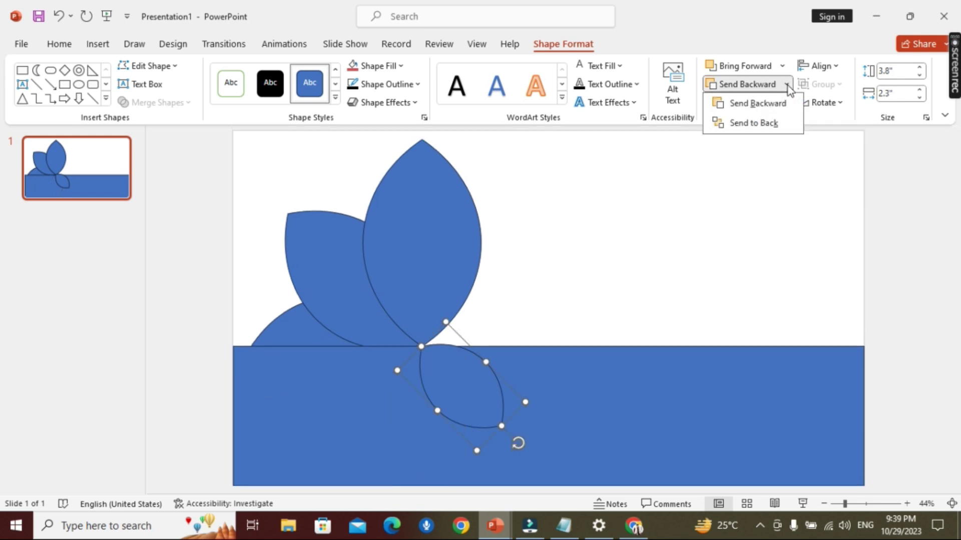
{"action": "left_click", "coordinate": [771, 123]}
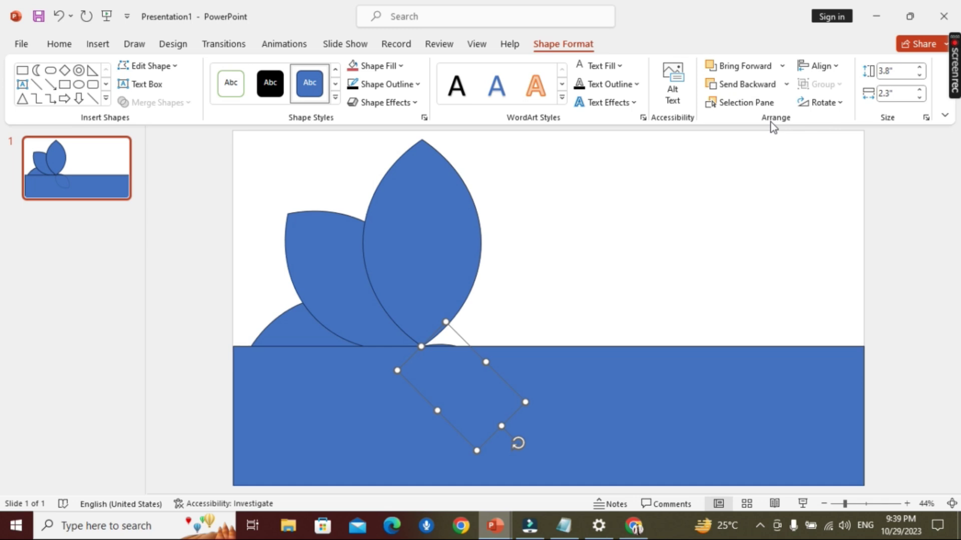
- Send the blue band to the back so all petals sit in front
{"action": "left_click", "coordinate": [671, 402]}
{"action": "left_click", "coordinate": [786, 85]}
{"action": "left_click", "coordinate": [771, 123]}
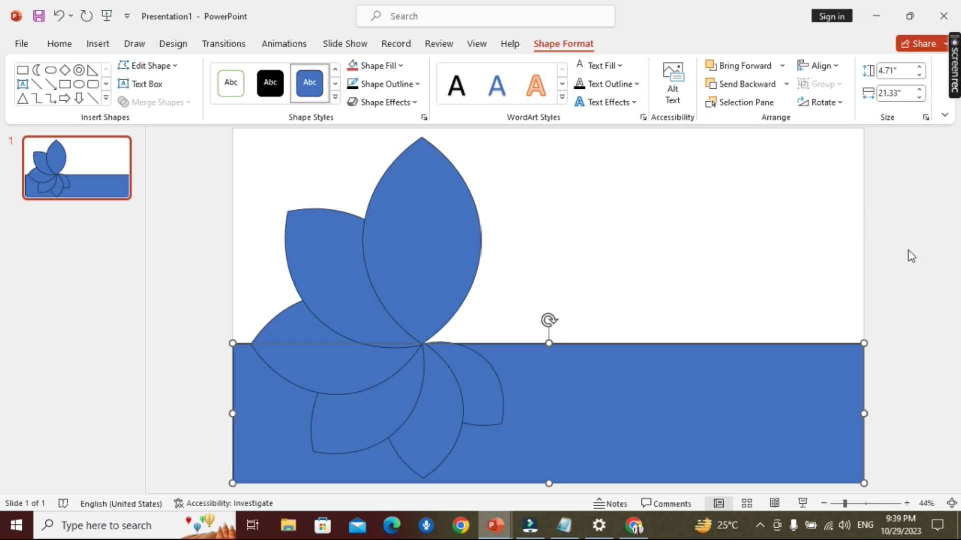
{"action": "left_click", "coordinate": [683, 313]}
{"action": "left_click", "coordinate": [422, 254]}
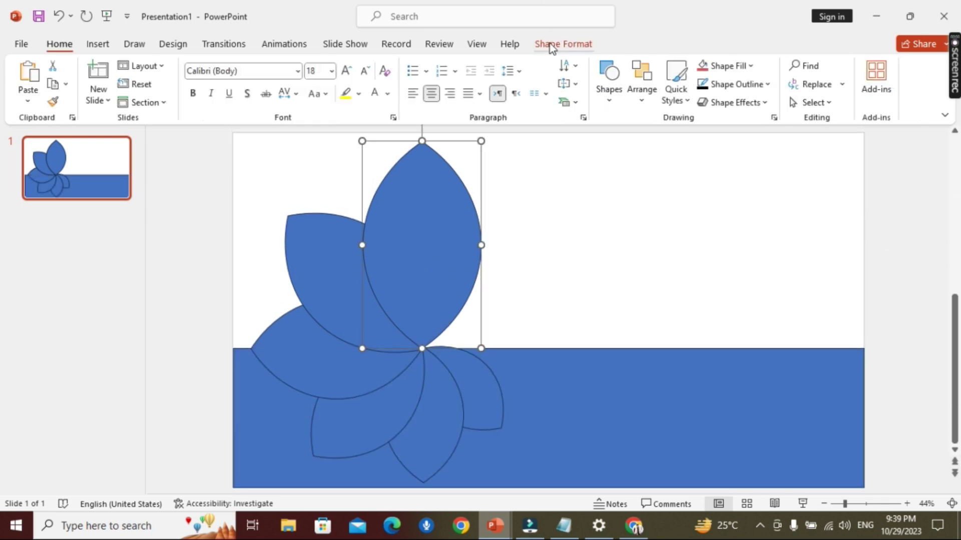
- Fill the top, left and lower-left petals with dark red, a lighter red and rose
{"action": "left_click", "coordinate": [552, 46]}
{"action": "key", "text": "Return"}
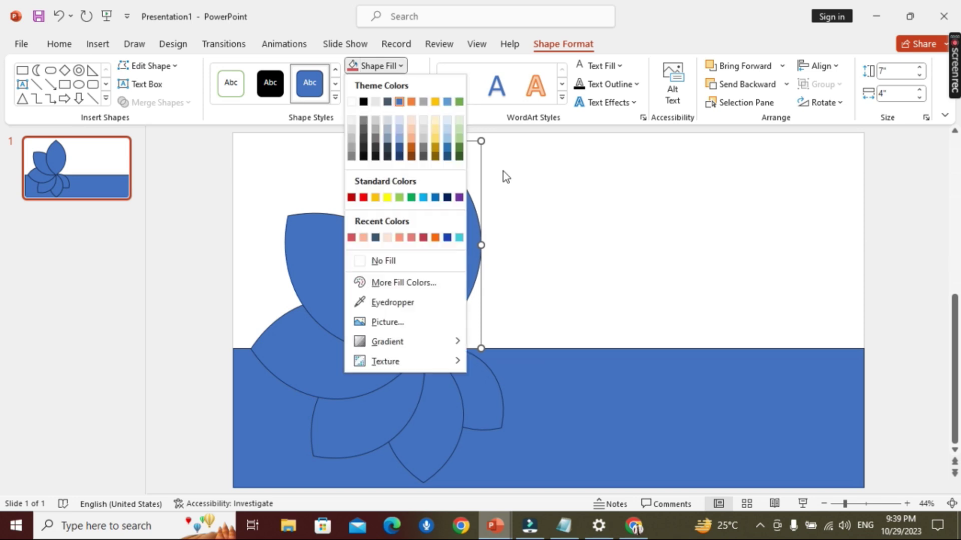
{"action": "left_click", "coordinate": [423, 239]}
{"action": "left_click", "coordinate": [314, 257]}
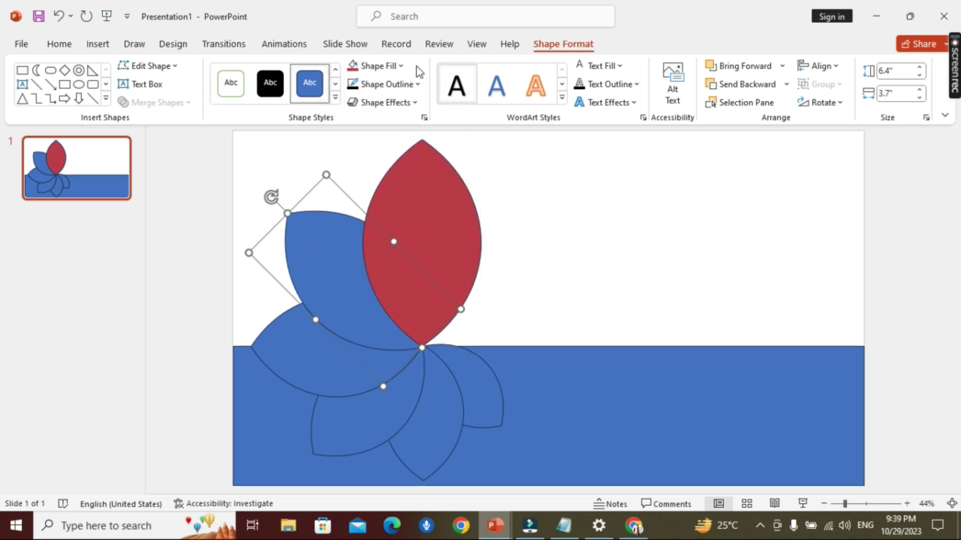
{"action": "left_click", "coordinate": [401, 65]}
{"action": "left_click", "coordinate": [363, 238]}
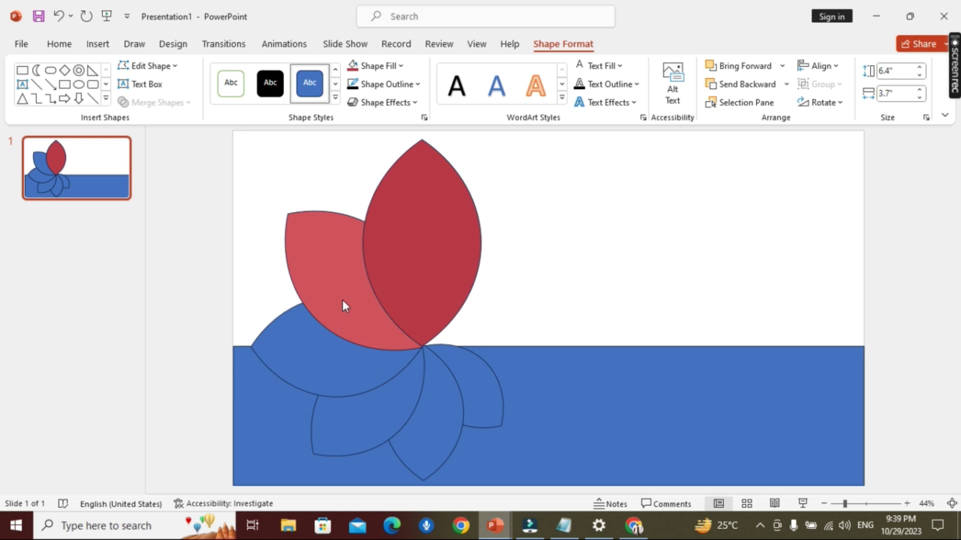
{"action": "left_click", "coordinate": [295, 339]}
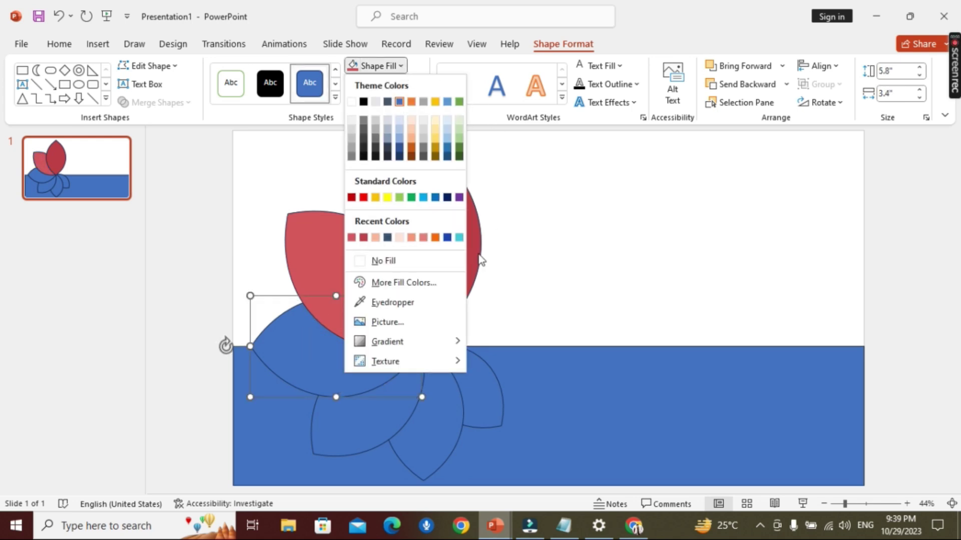
{"action": "left_click", "coordinate": [424, 240]}
- Fill the next lower petal salmon, the rightmost petal pale peach and the bottom petal salmon
{"action": "left_click", "coordinate": [380, 428]}
{"action": "left_click", "coordinate": [395, 65]}
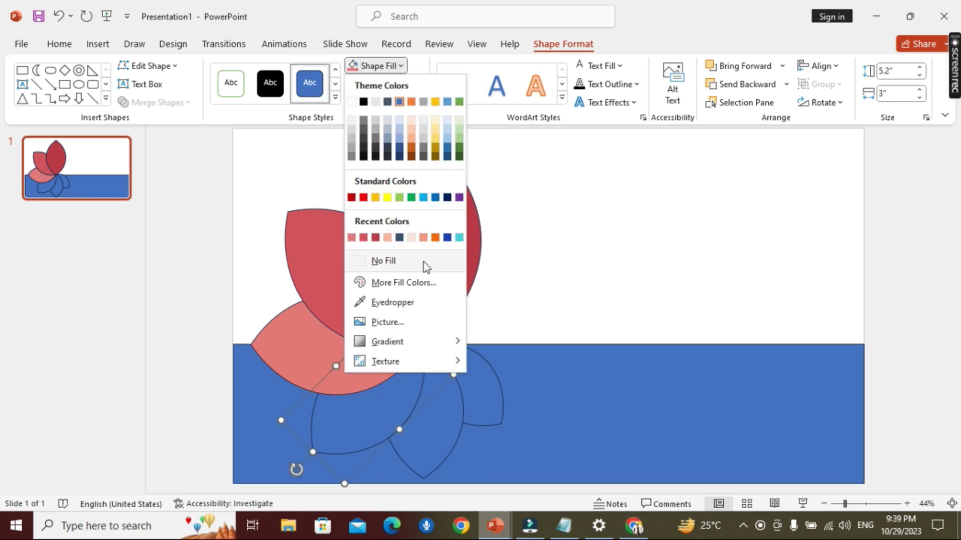
{"action": "left_click", "coordinate": [424, 237]}
{"action": "left_click", "coordinate": [436, 429]}
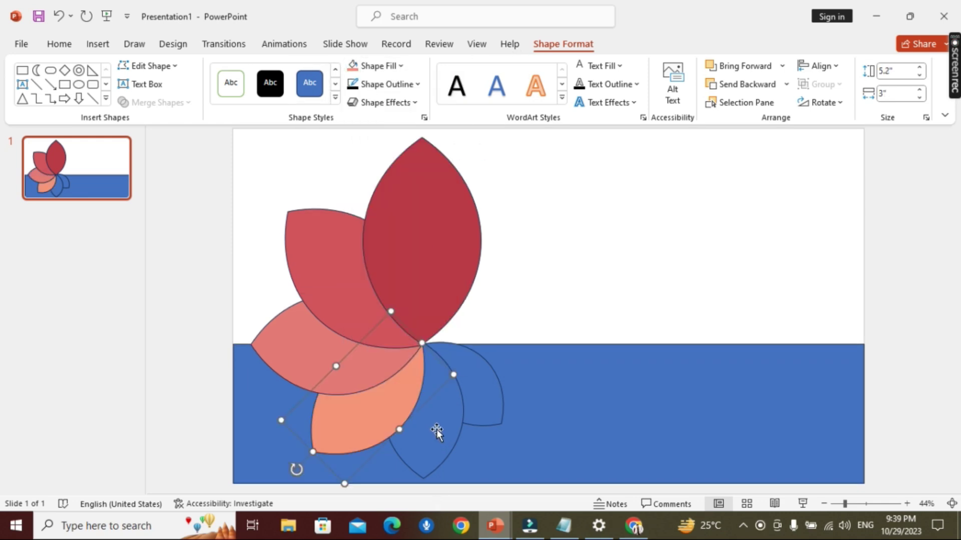
{"action": "left_click", "coordinate": [486, 415]}
{"action": "left_click", "coordinate": [376, 65]}
{"action": "left_click", "coordinate": [423, 238]}
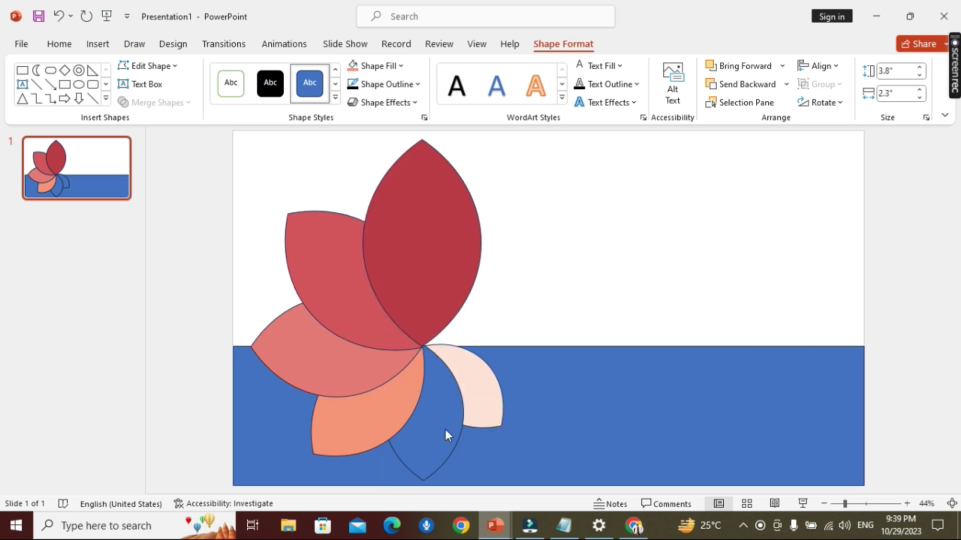
{"action": "left_click", "coordinate": [432, 419]}
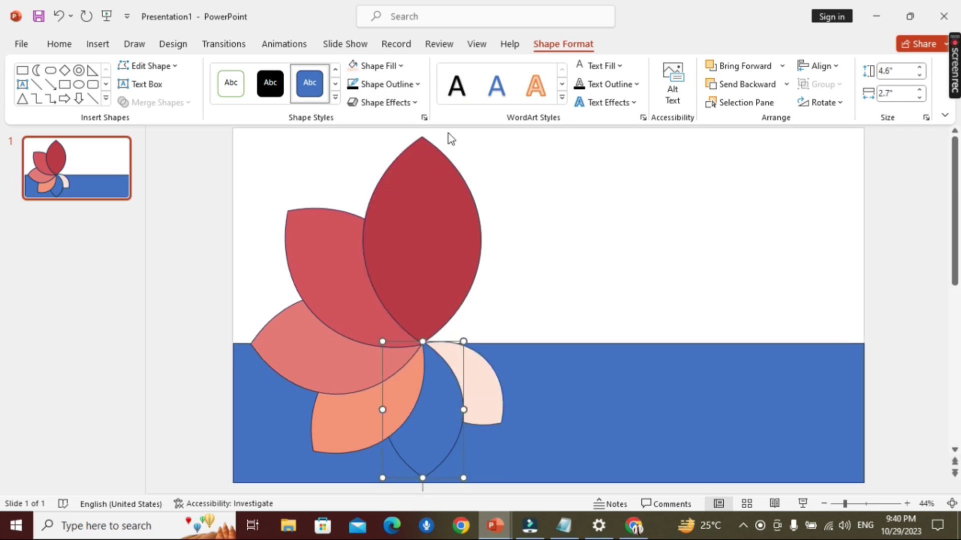
{"action": "left_click", "coordinate": [375, 65]}
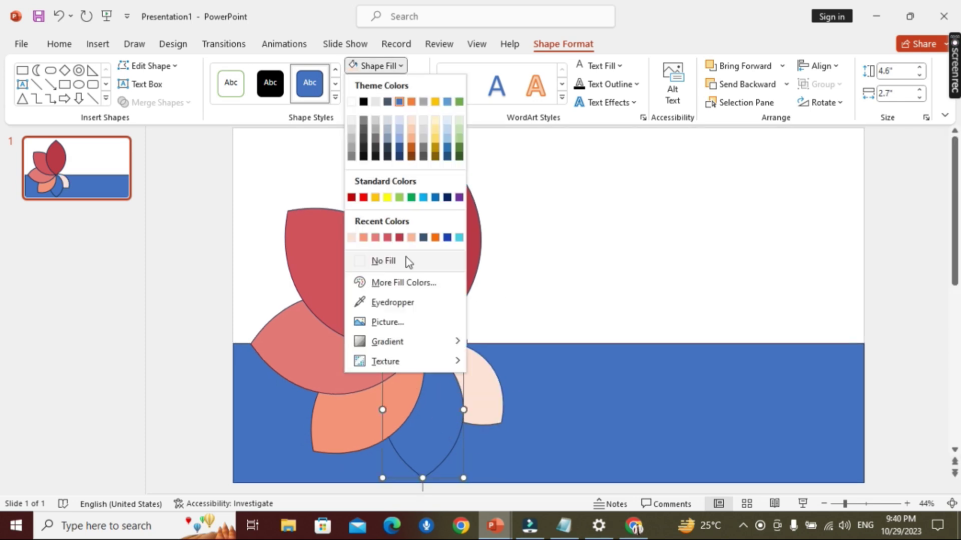
{"action": "left_click", "coordinate": [364, 238]}
- Give the bottom middle petal a light orange fill
{"action": "left_click", "coordinate": [354, 371]}
{"action": "left_click", "coordinate": [375, 66]}
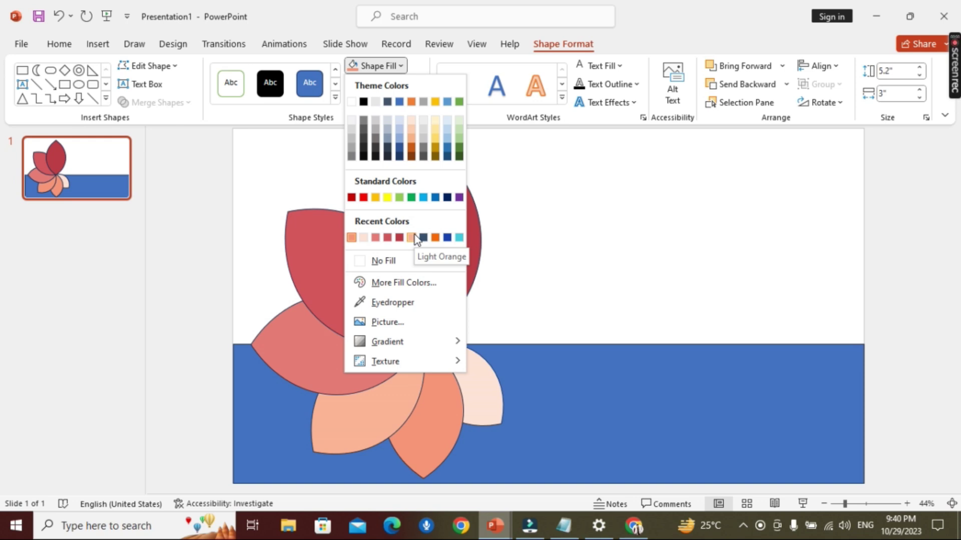
{"action": "left_click", "coordinate": [432, 435]}
{"action": "left_click", "coordinate": [432, 436]}
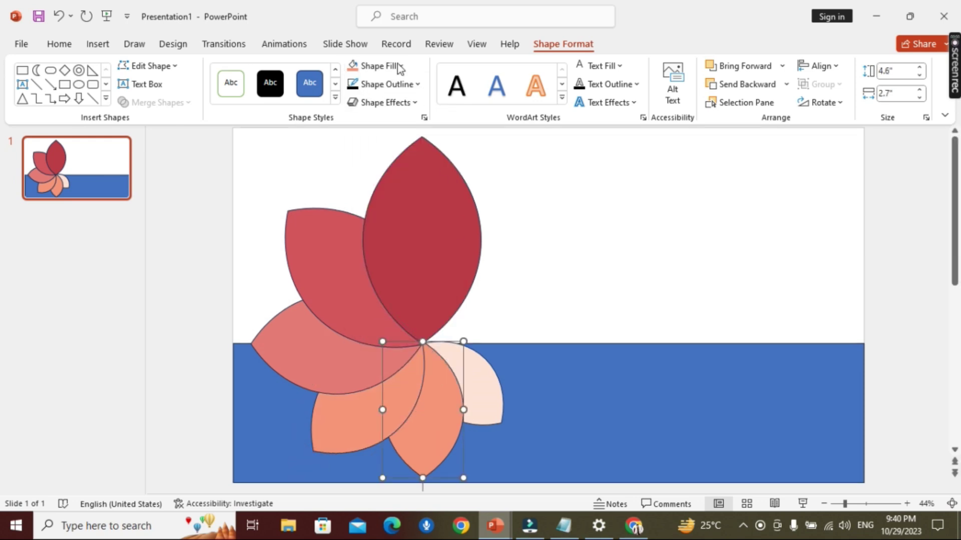
{"action": "left_click", "coordinate": [401, 67]}
{"action": "left_click", "coordinate": [412, 239]}
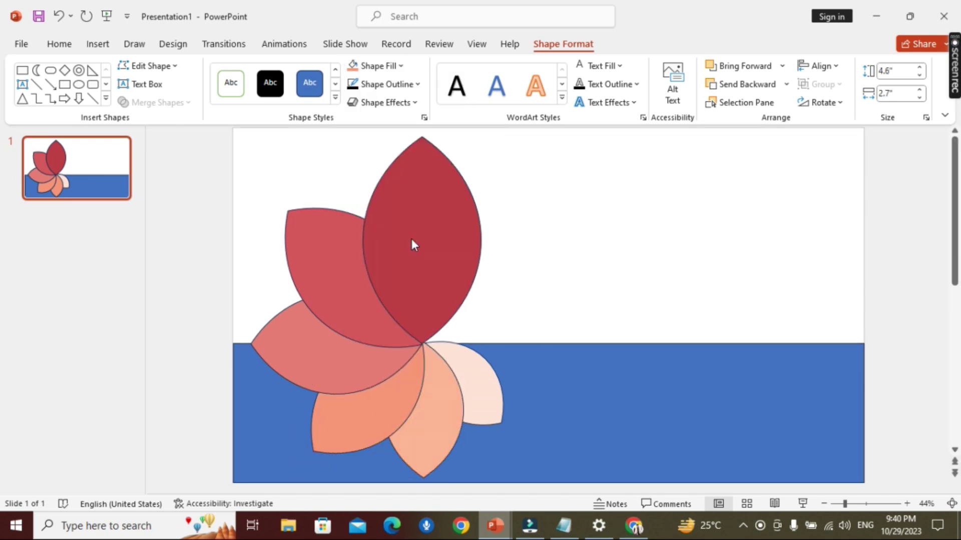
{"action": "left_click", "coordinate": [532, 310]}
- Set the slide background to the salmon petal colour using the Eyedropper
{"action": "right_click", "coordinate": [531, 310]}
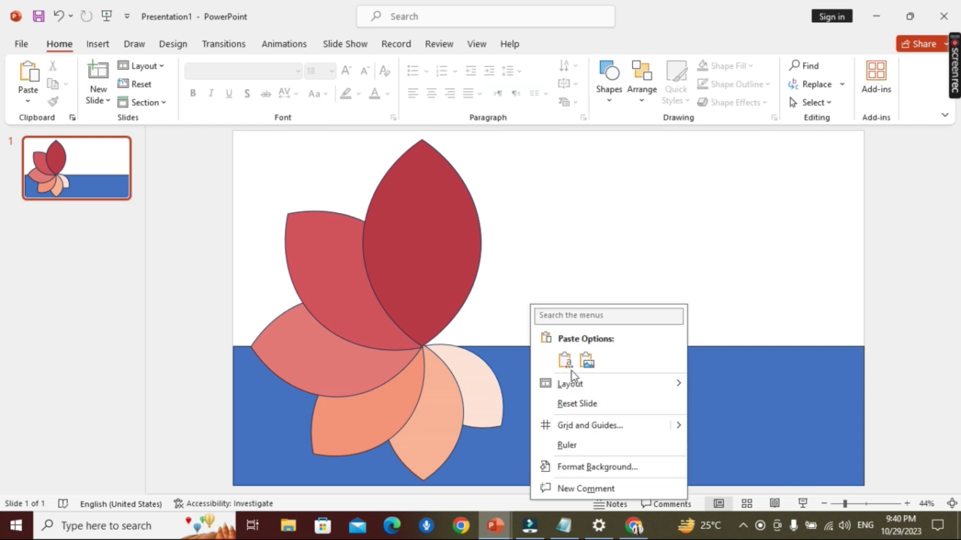
{"action": "left_click", "coordinate": [620, 465]}
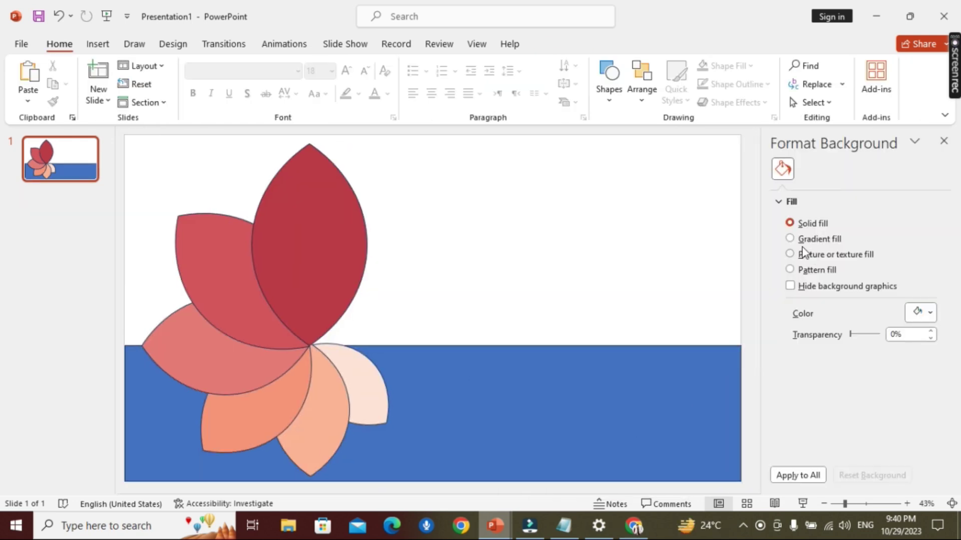
{"action": "left_click", "coordinate": [926, 314]}
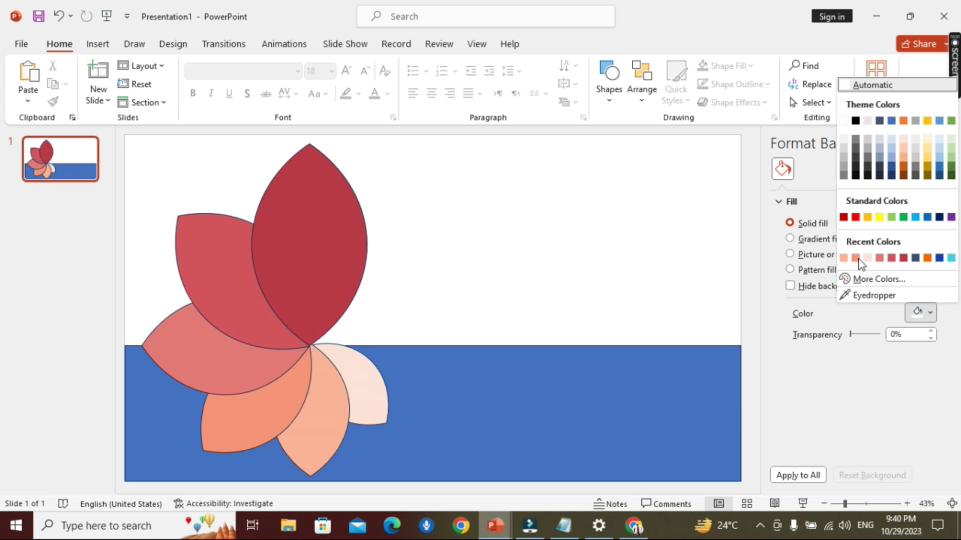
{"action": "left_click", "coordinate": [872, 295]}
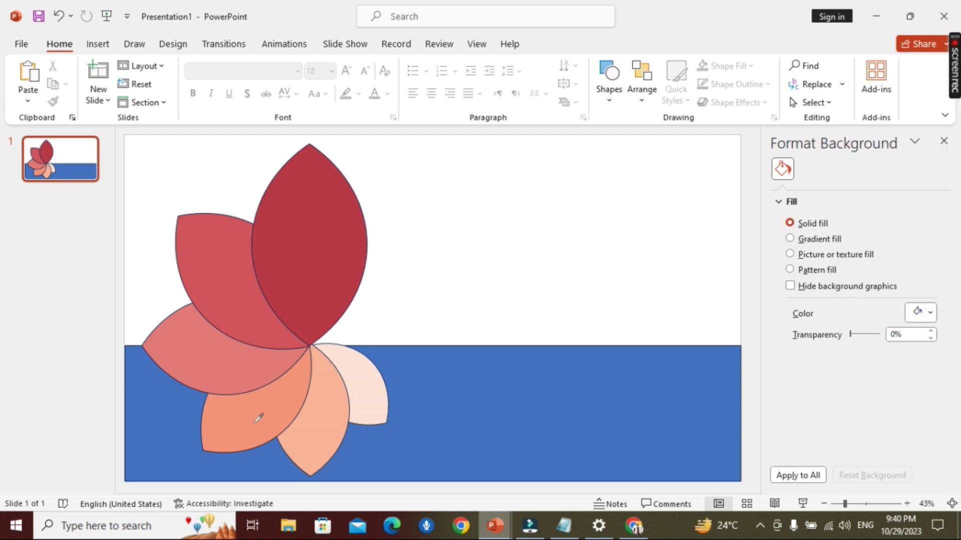
{"action": "left_click", "coordinate": [259, 407]}
- Fill the blue band at the bottom with dark navy
{"action": "left_click", "coordinate": [486, 385]}
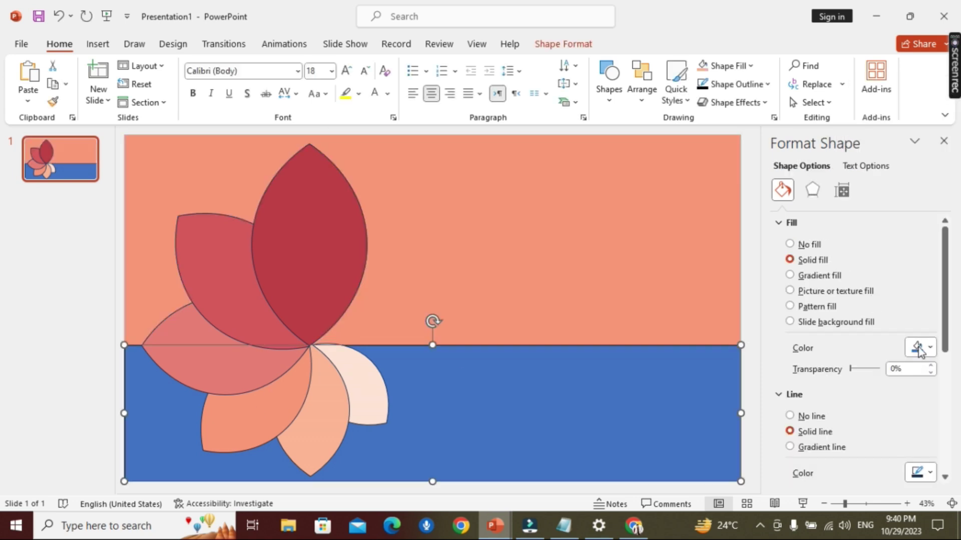
{"action": "left_click", "coordinate": [921, 347]}
{"action": "left_click", "coordinate": [916, 293]}
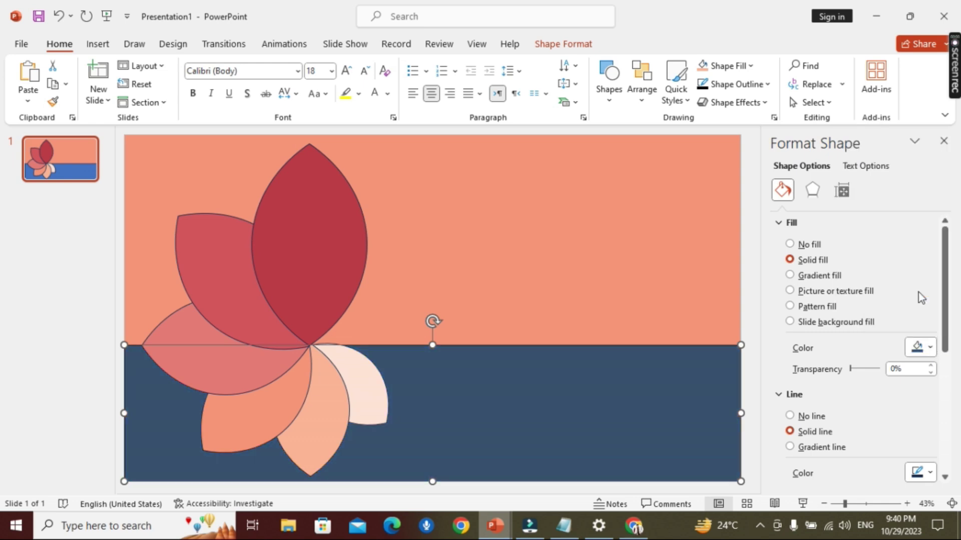
{"action": "left_click", "coordinate": [945, 143]}
{"action": "left_click", "coordinate": [881, 225]}
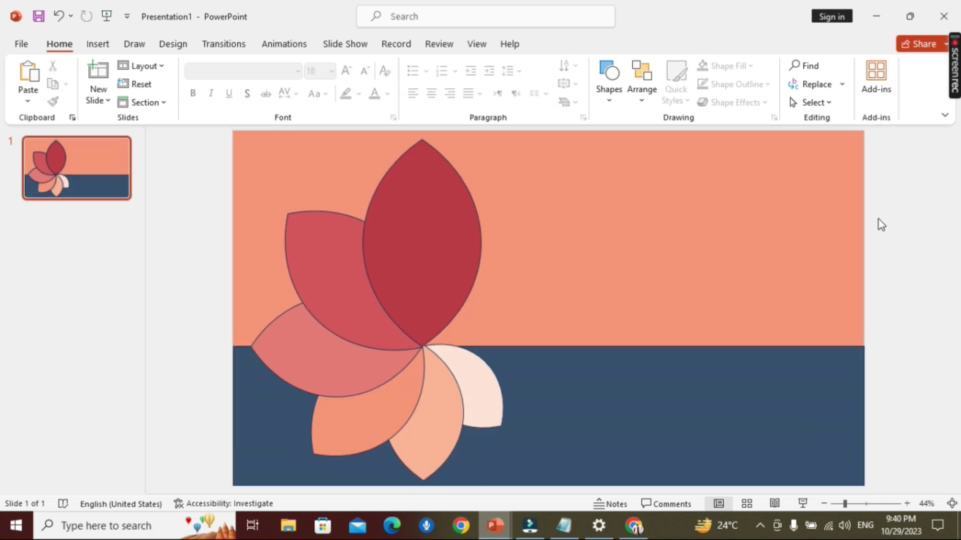
- Select all the petals and the band and set their Shape Outline to No Outline
{"action": "scroll", "coordinate": [881, 225], "scroll_direction": "down", "scroll_amount": 2}
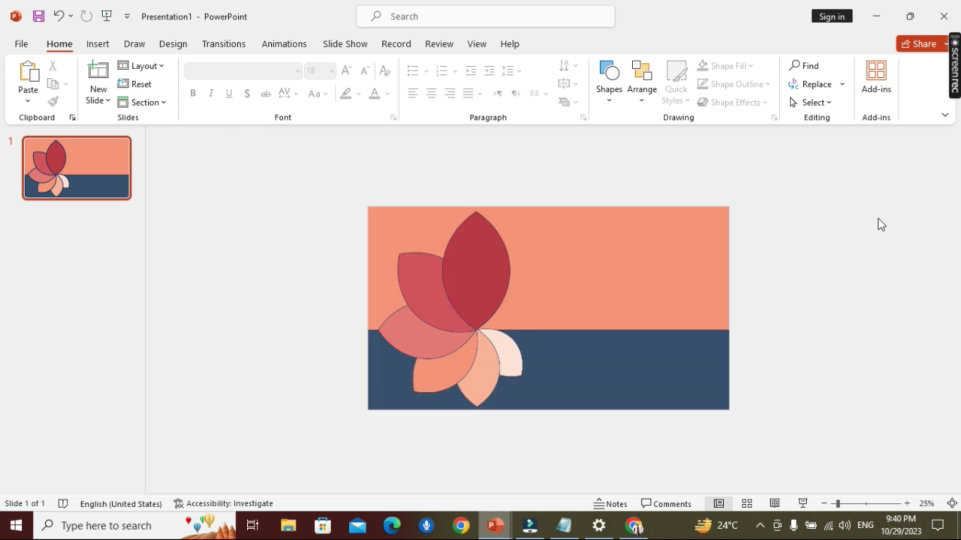
{"action": "scroll", "coordinate": [881, 224], "scroll_direction": "up", "scroll_amount": 1}
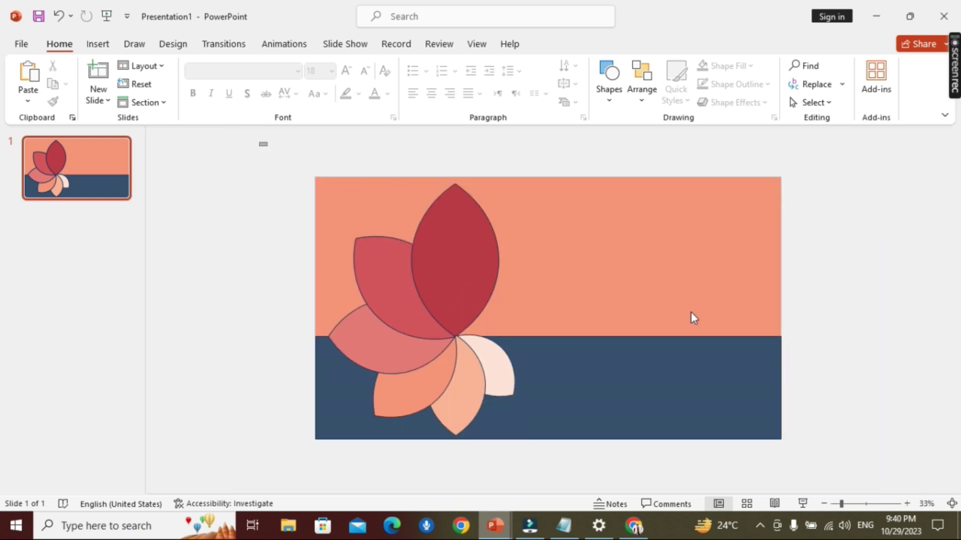
{"action": "left_click_drag", "start_coordinate": [259, 142], "coordinate": [884, 475]}
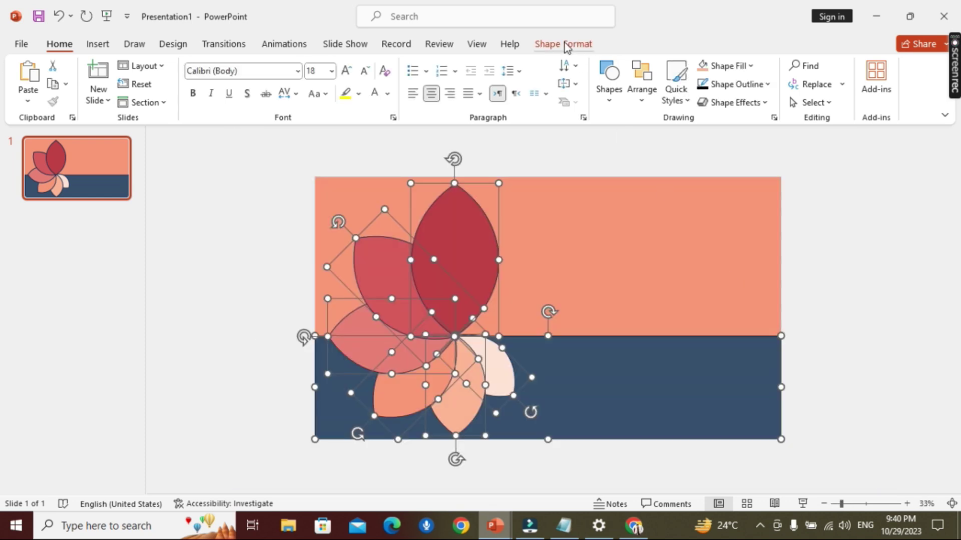
{"action": "left_click", "coordinate": [567, 45]}
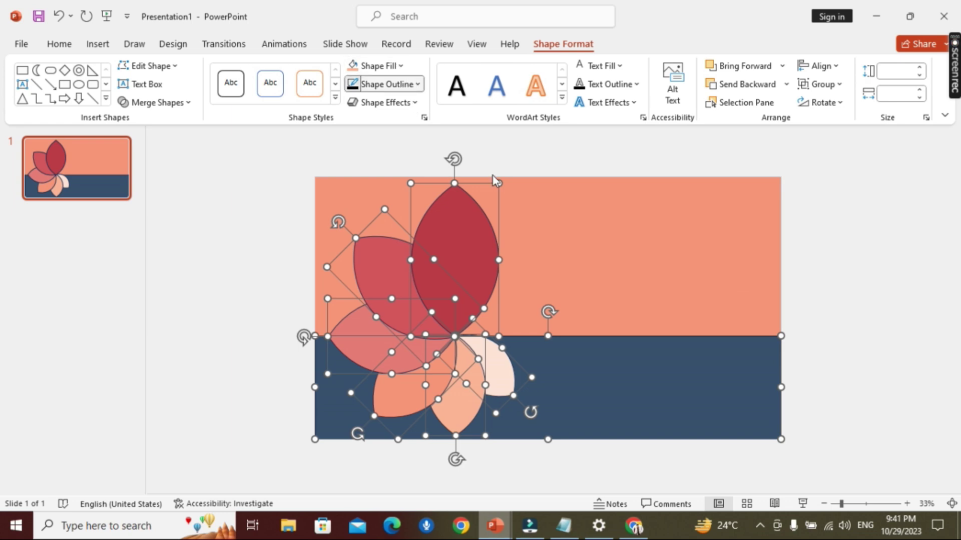
{"action": "left_click", "coordinate": [417, 84]}
{"action": "left_click", "coordinate": [388, 279]}
{"action": "left_click", "coordinate": [265, 279]}
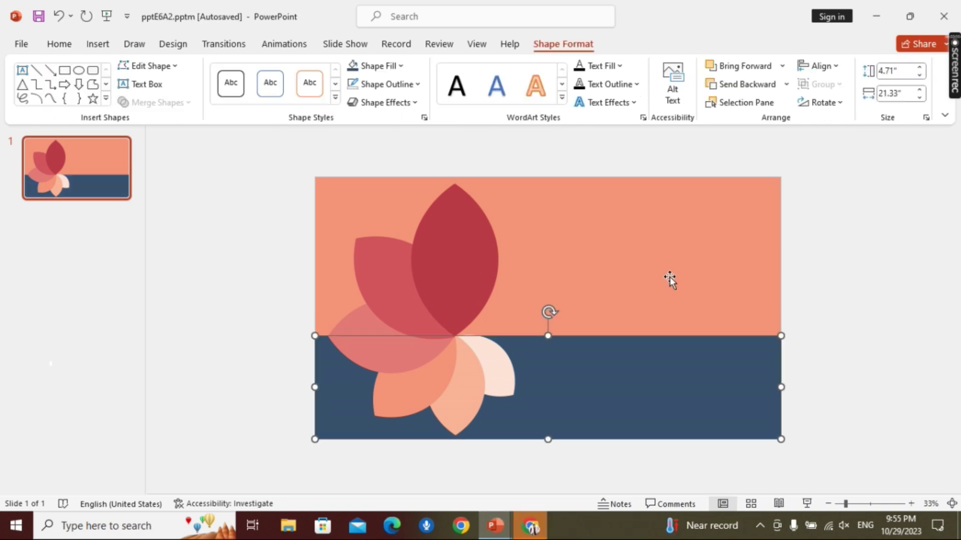
- Type the channel-name title into a new text box beside the flower and select it
{"action": "left_click", "coordinate": [543, 254]}
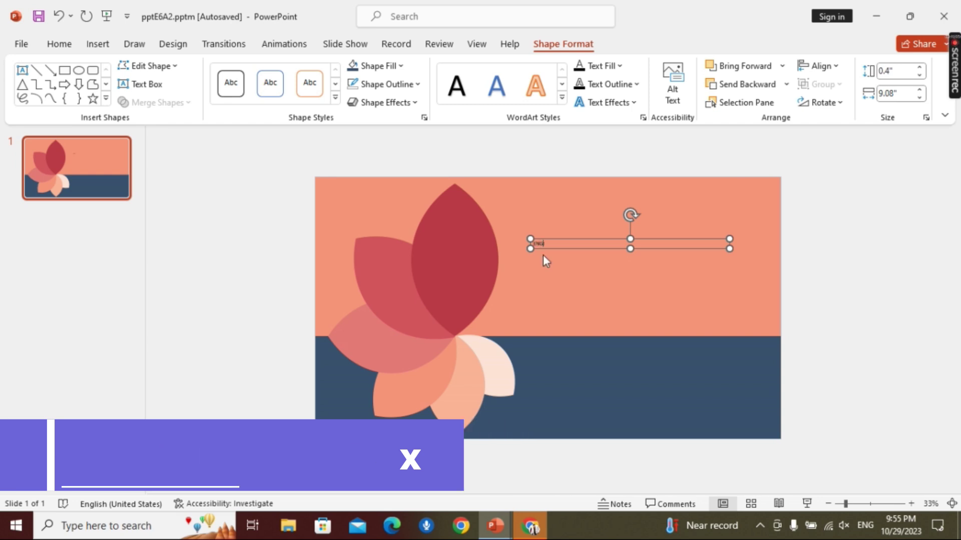
{"action": "type", "text": "ENGINEER HAROON"}
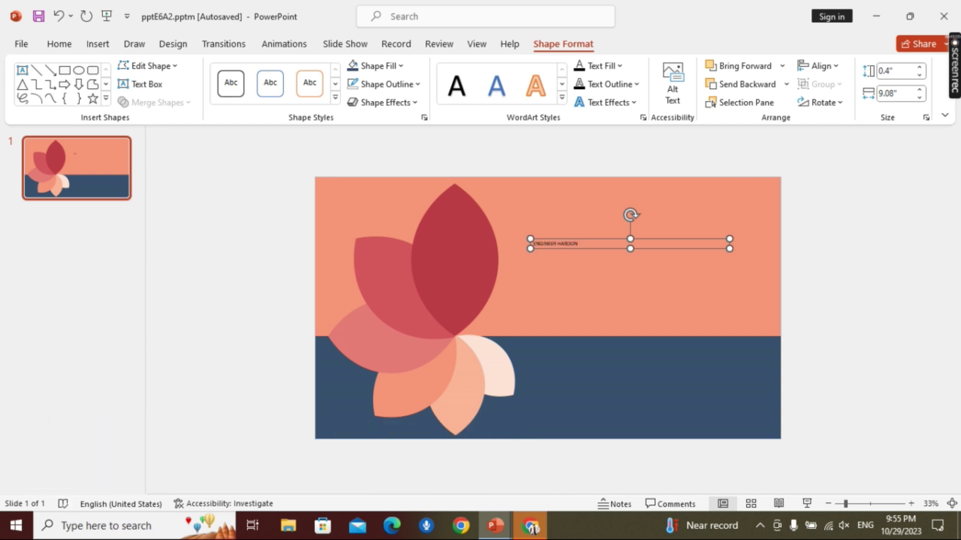
{"action": "type", "text": " MIN"}
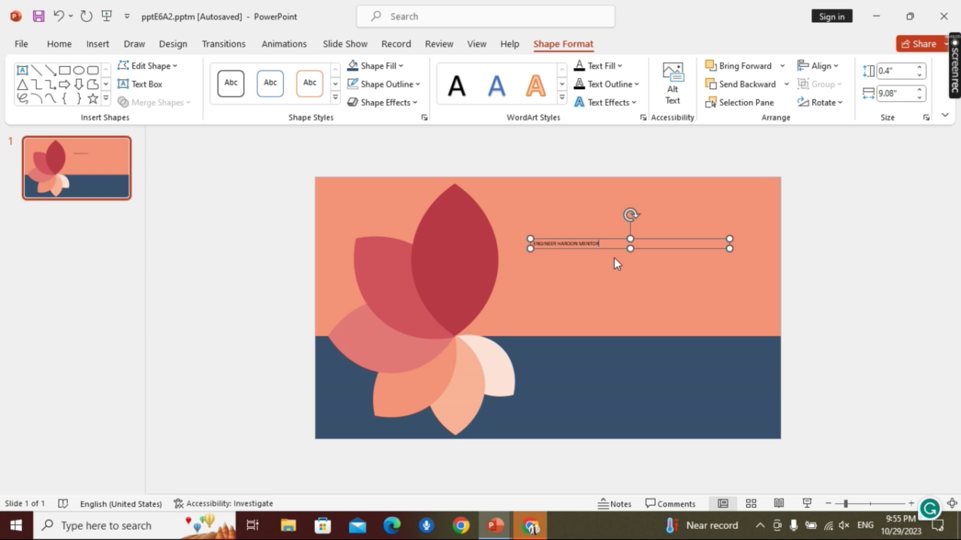
{"action": "double_click", "coordinate": [583, 244]}
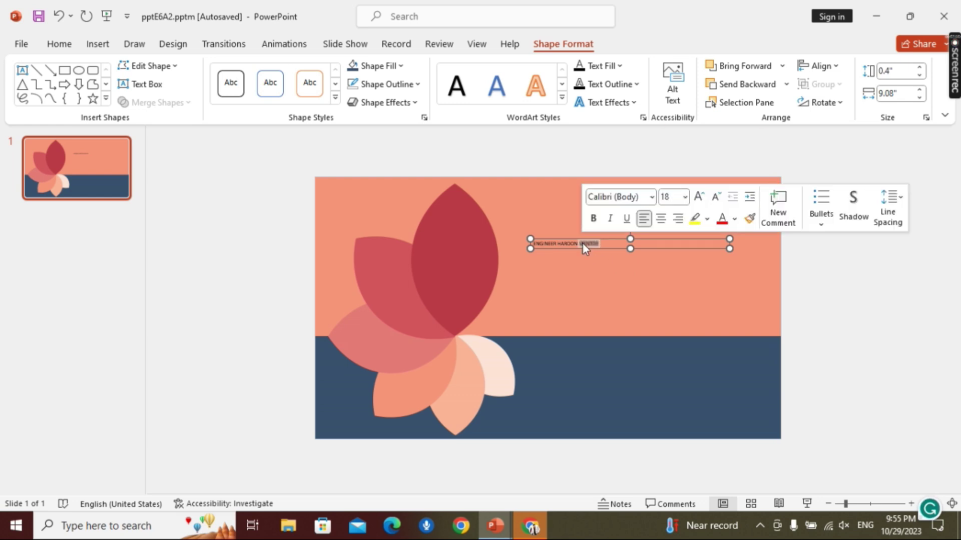
{"action": "double_click", "coordinate": [574, 243]}
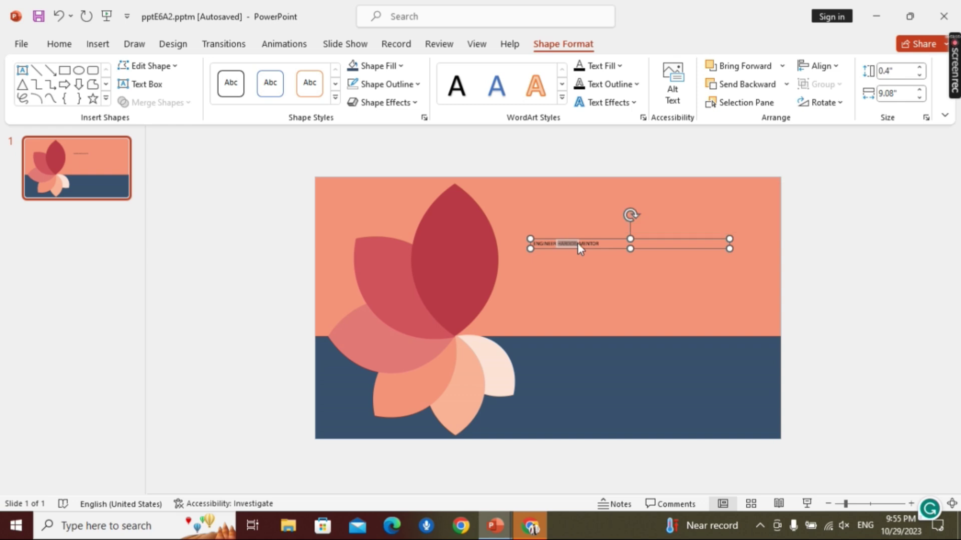
{"action": "triple_click", "coordinate": [580, 244]}
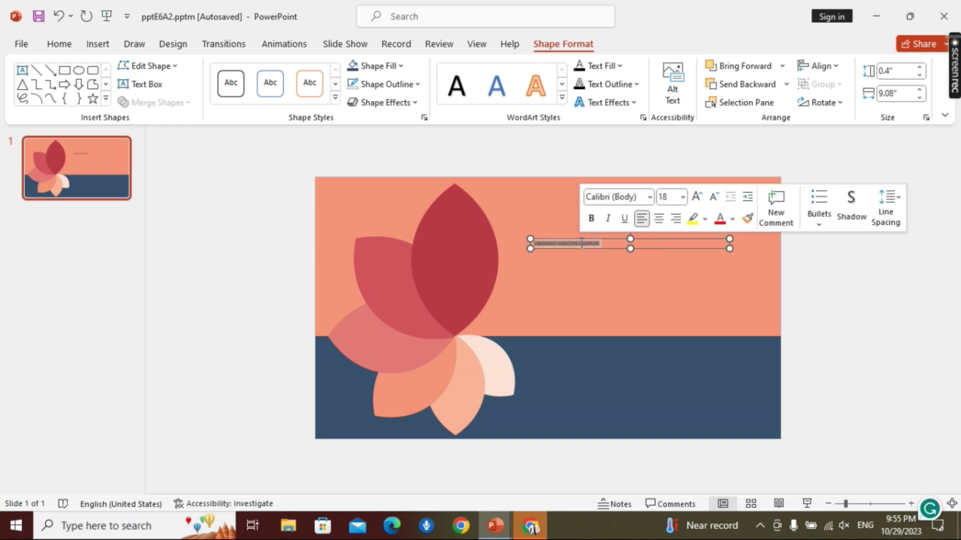
{"action": "left_click", "coordinate": [401, 66]}
{"action": "left_click", "coordinate": [619, 66]}
{"action": "key", "text": "Escape"}
- Enlarge the title text and set its font to Arial Black
{"action": "left_click", "coordinate": [59, 44]}
{"action": "left_click", "coordinate": [351, 73]}
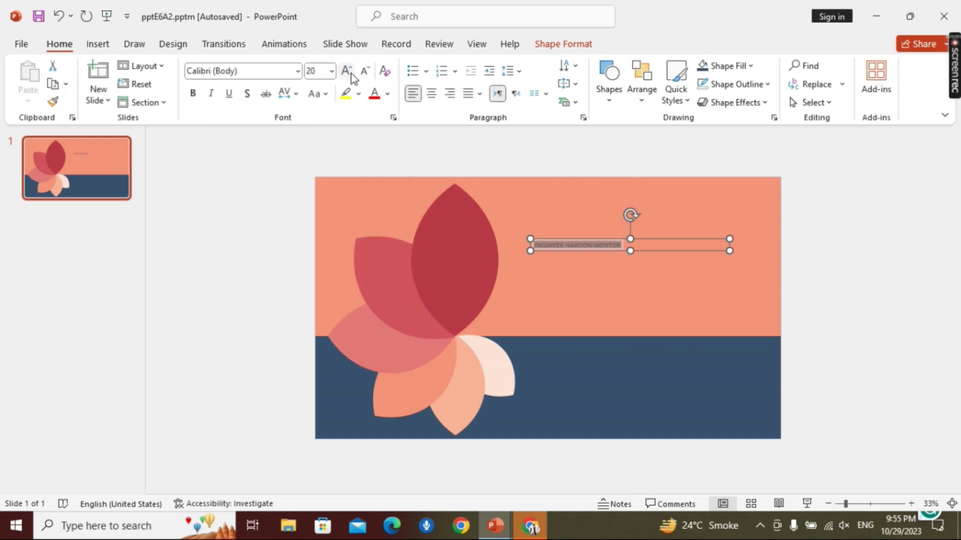
{"action": "left_click", "coordinate": [351, 73]}
{"action": "left_click", "coordinate": [350, 74]}
{"action": "left_click", "coordinate": [350, 73]}
{"action": "left_click", "coordinate": [350, 73]}
{"action": "left_click", "coordinate": [351, 73]}
{"action": "left_click", "coordinate": [350, 73]}
{"action": "left_click", "coordinate": [252, 71]}
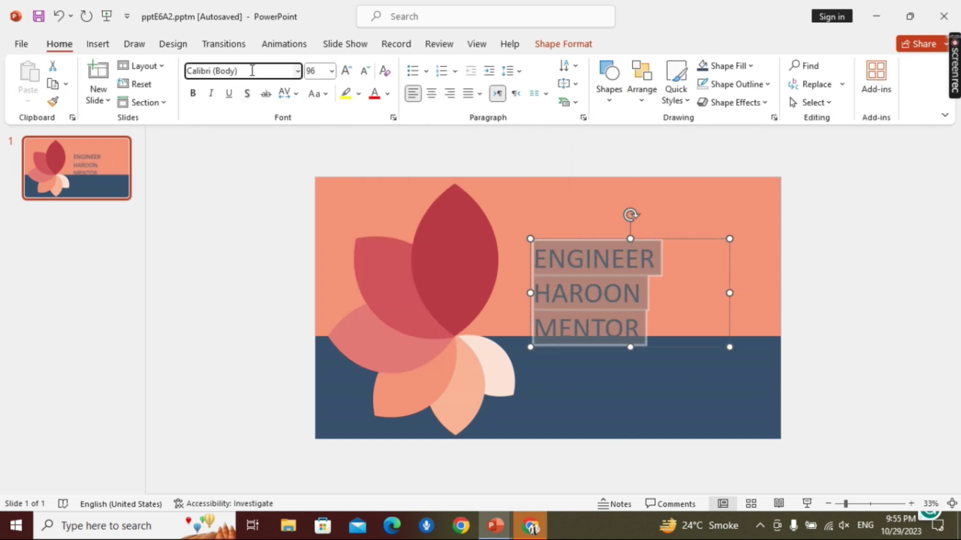
{"action": "type", "text": "Arial Black"}
{"action": "key", "text": "Return"}
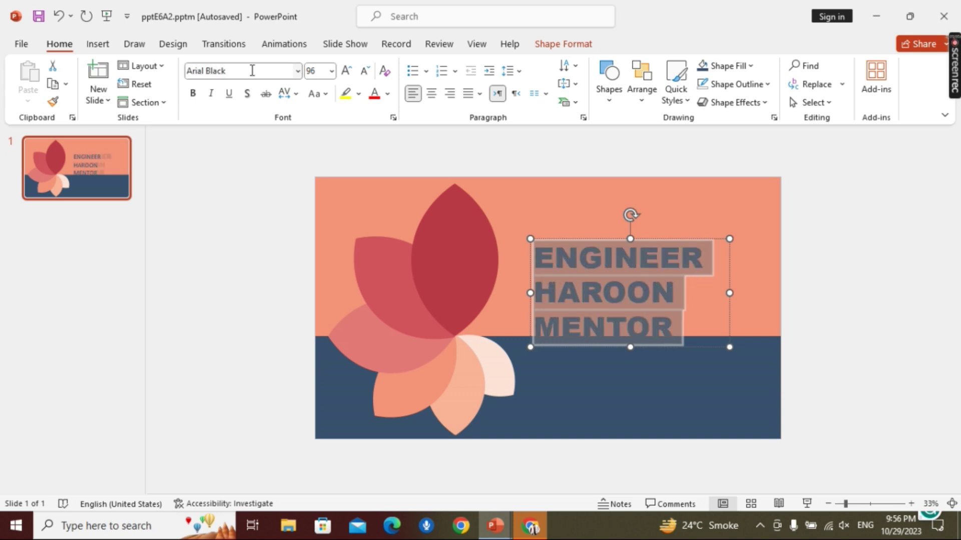
- Widen the title box, reduce the text to 80 pt and move it down toward the navy band
{"action": "left_click_drag", "start_coordinate": [530, 293], "coordinate": [503, 289]}
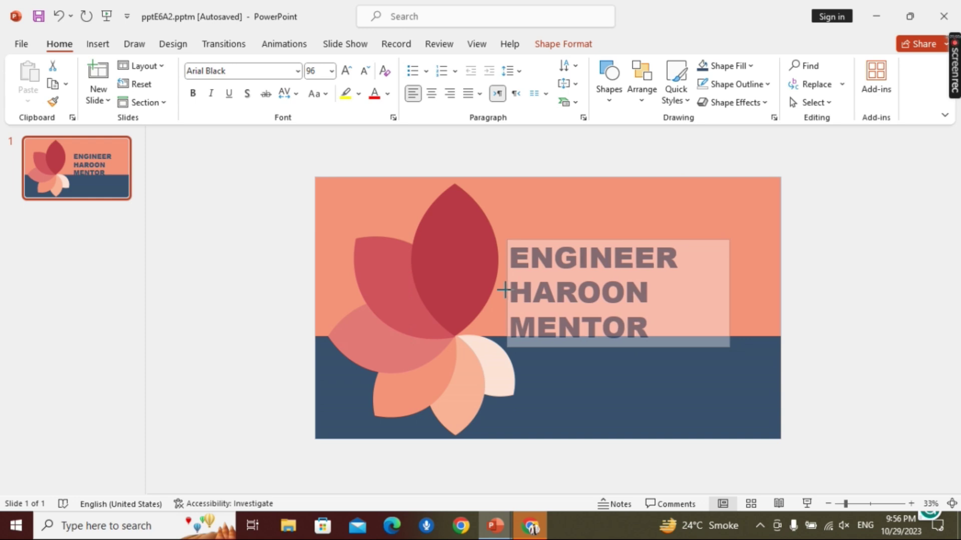
{"action": "left_click_drag", "start_coordinate": [729, 293], "coordinate": [768, 295]}
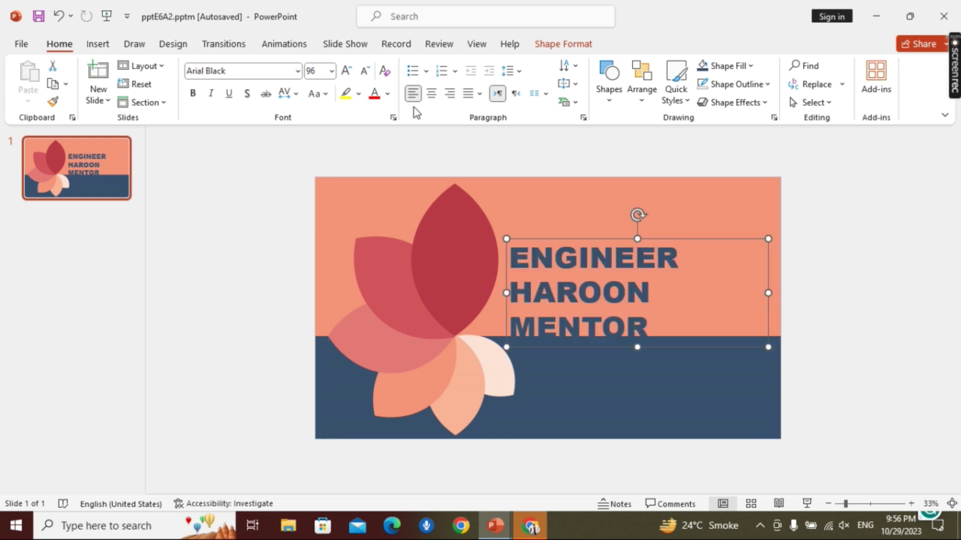
{"action": "left_click", "coordinate": [365, 70]}
{"action": "left_click", "coordinate": [365, 70]}
{"action": "left_click_drag", "start_coordinate": [692, 239], "coordinate": [693, 272]}
- Draw a text box under the title, type GEOMETRIC GRAPHIC DESIGN and colour it white
{"action": "left_click", "coordinate": [98, 45]}
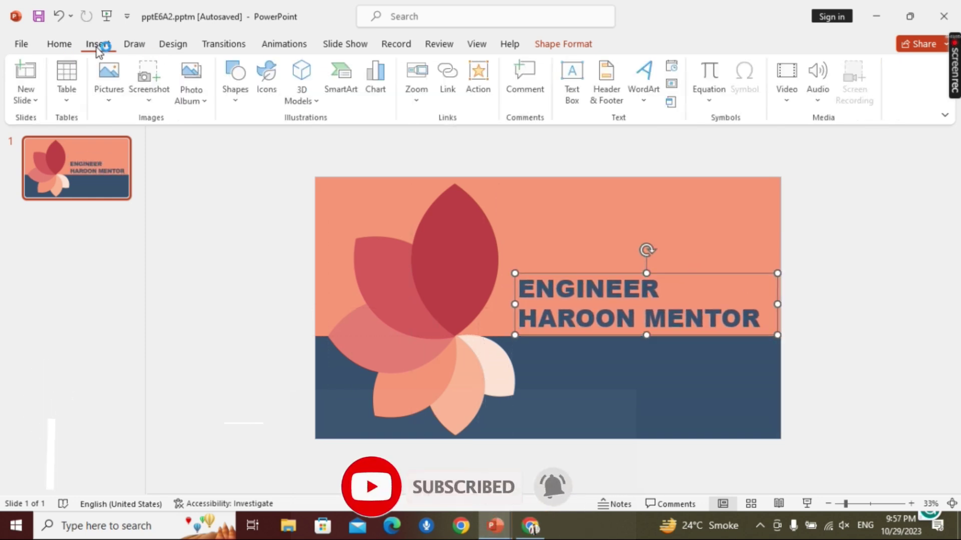
{"action": "left_click", "coordinate": [573, 83]}
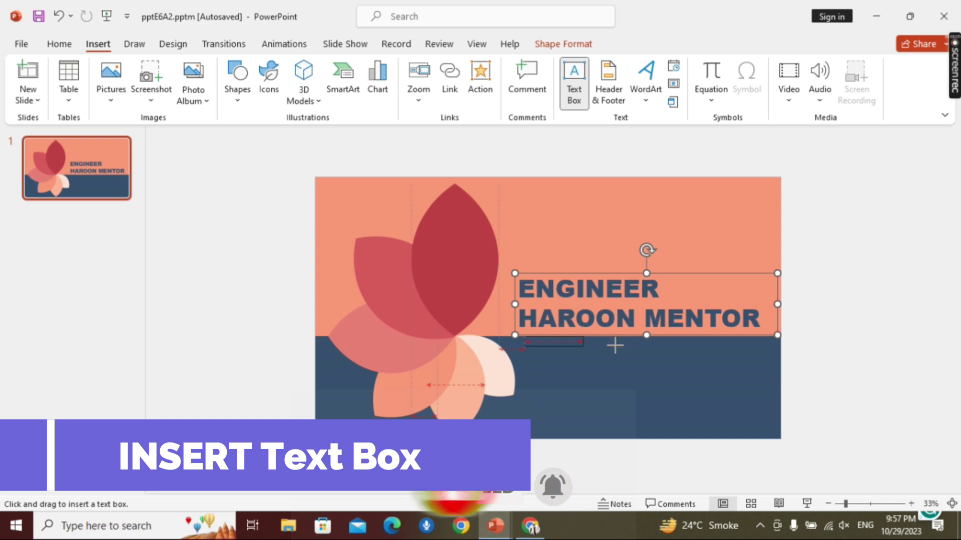
{"action": "left_click_drag", "start_coordinate": [615, 345], "coordinate": [769, 361]}
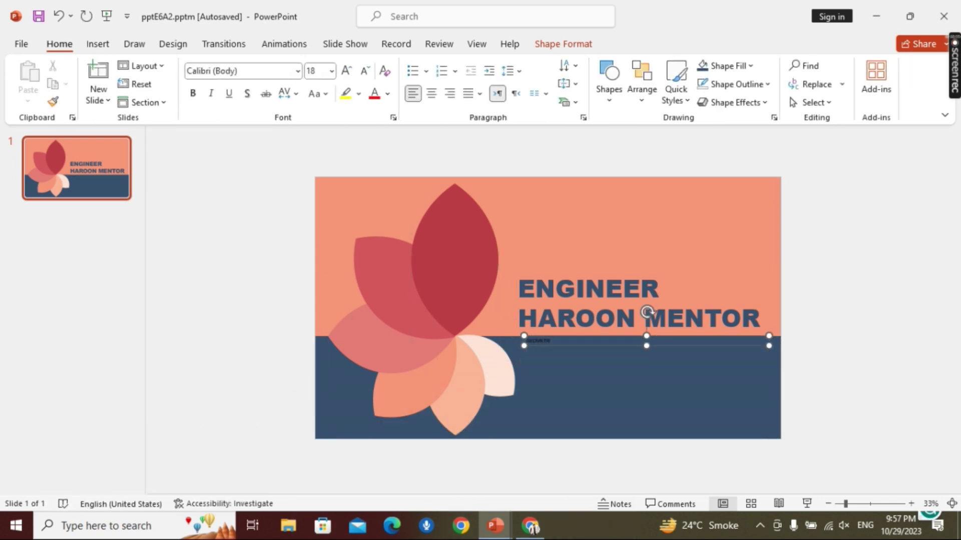
{"action": "type", "text": "DE"}
{"action": "type", "text": " DESIGN"}
{"action": "triple_click", "coordinate": [589, 340]}
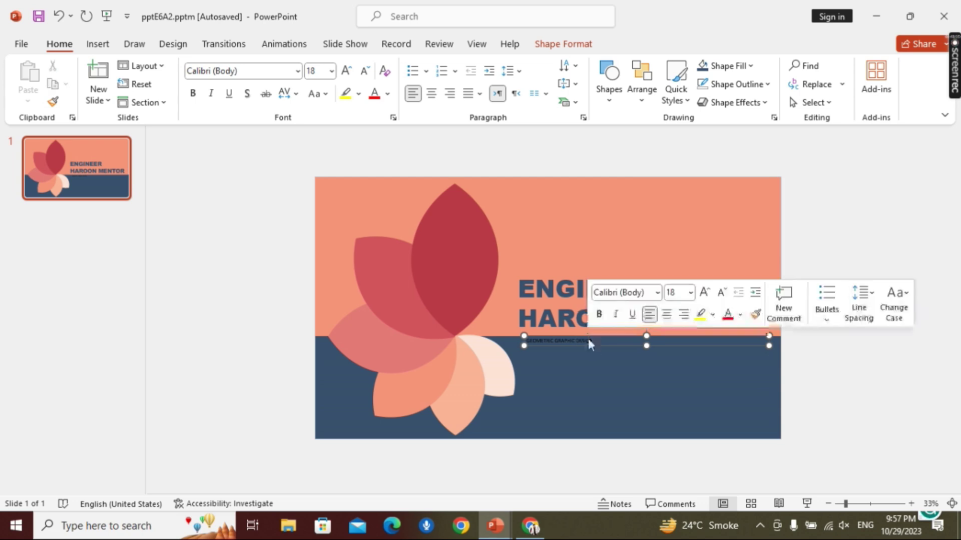
{"action": "left_click", "coordinate": [387, 94]}
{"action": "left_click", "coordinate": [376, 131]}
- Expand the subtitle's character spacing by 10 pt and enlarge it to 44 pt
{"action": "left_click", "coordinate": [289, 94]}
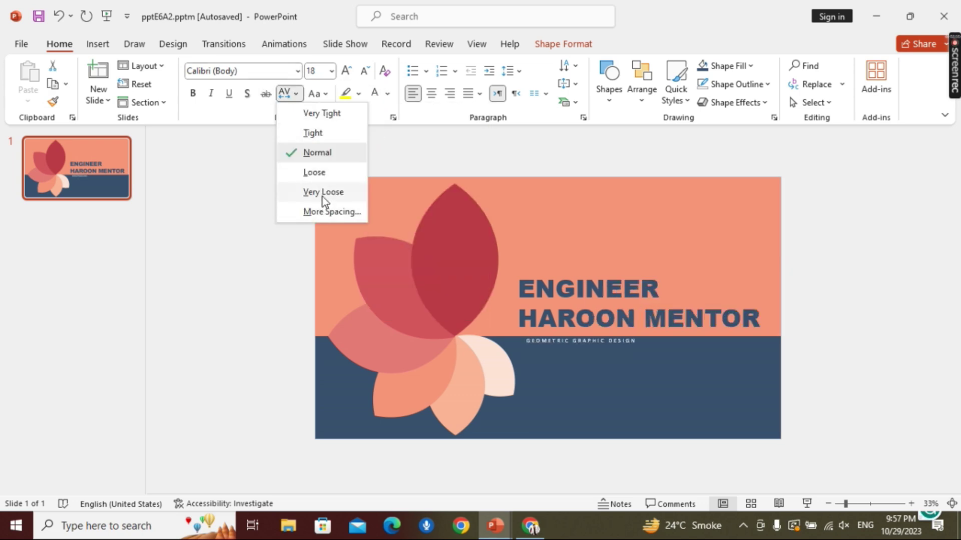
{"action": "left_click", "coordinate": [317, 217]}
{"action": "left_click", "coordinate": [475, 182]}
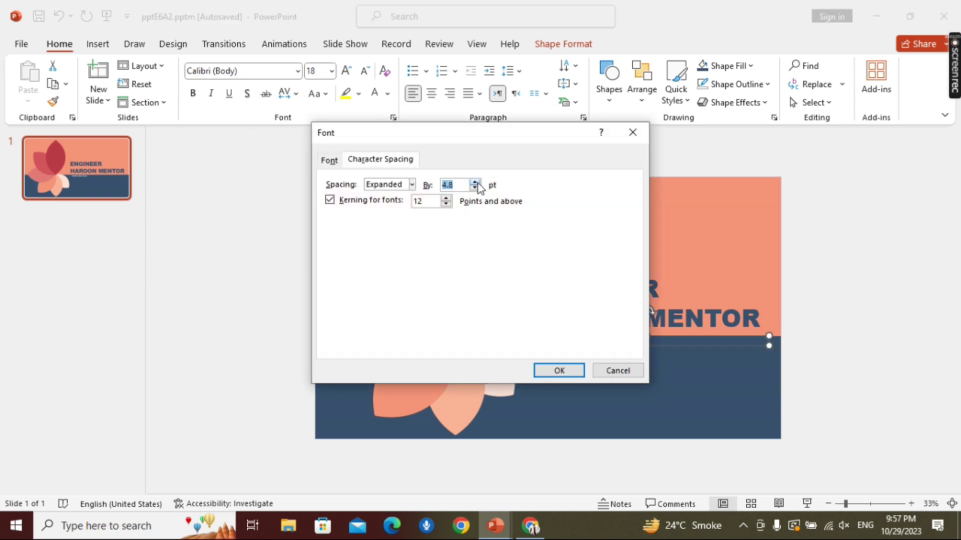
{"action": "type", "text": "10"}
{"action": "left_click", "coordinate": [559, 371]}
{"action": "left_click", "coordinate": [347, 71]}
{"action": "left_click", "coordinate": [347, 71]}
{"action": "left_click", "coordinate": [347, 71]}
{"action": "left_click", "coordinate": [347, 71]}
{"action": "left_click", "coordinate": [347, 71]}
{"action": "left_click", "coordinate": [347, 71]}
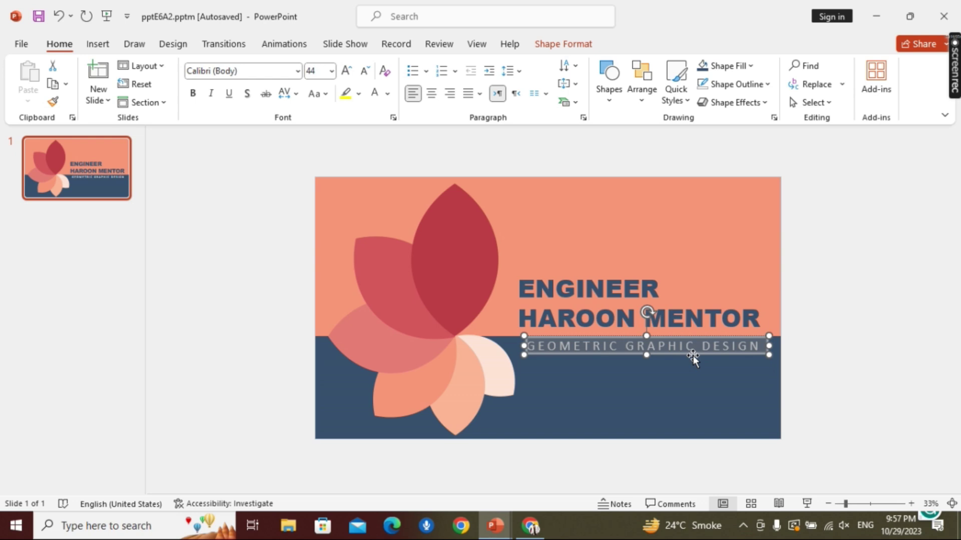
- Centre the subtitle at 48 pt on one line under the title, then start the slide show
{"action": "left_click_drag", "start_coordinate": [693, 356], "coordinate": [686, 355]}
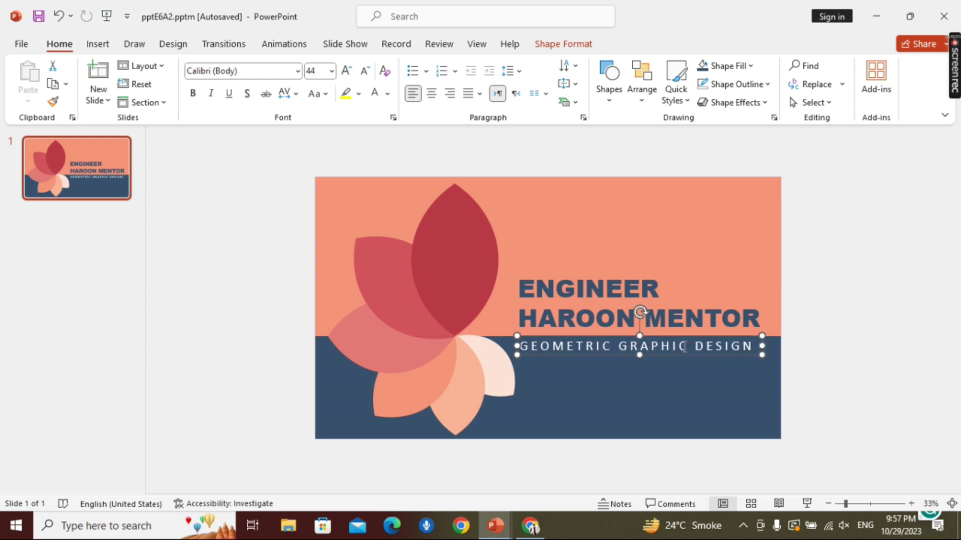
{"action": "left_click", "coordinate": [431, 95]}
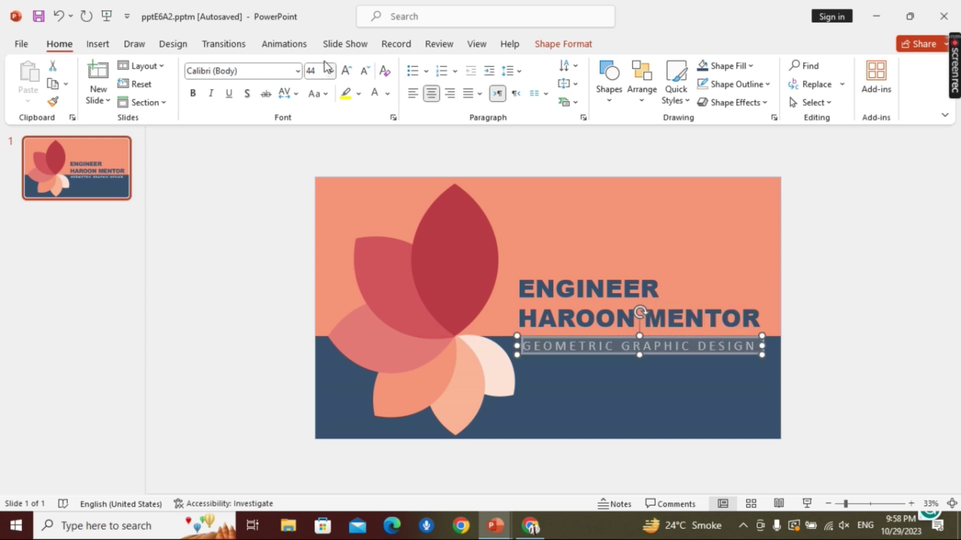
{"action": "left_click", "coordinate": [350, 73]}
{"action": "left_click_drag", "start_coordinate": [517, 354], "coordinate": [511, 355]}
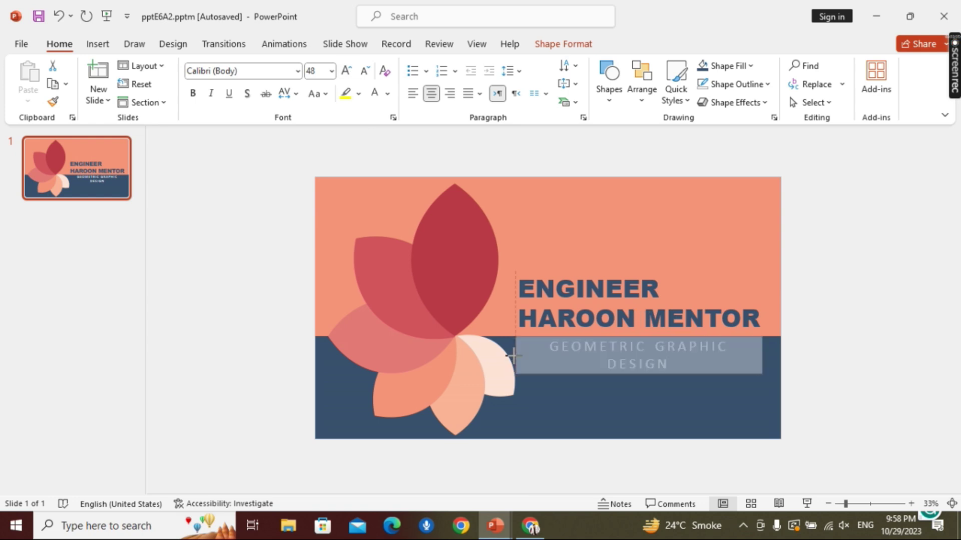
{"action": "left_click_drag", "start_coordinate": [761, 354], "coordinate": [768, 355]}
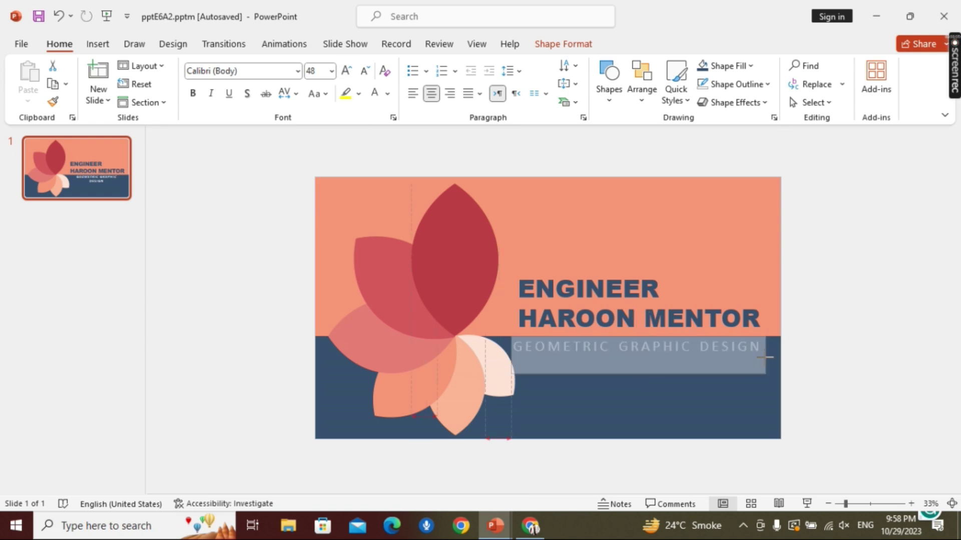
{"action": "left_click", "coordinate": [831, 346]}
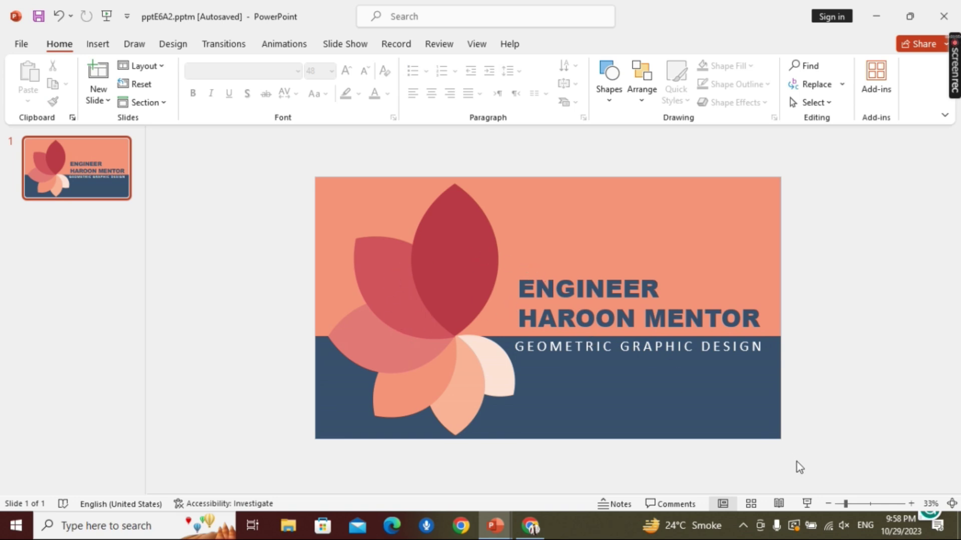
{"action": "left_click", "coordinate": [806, 504]}
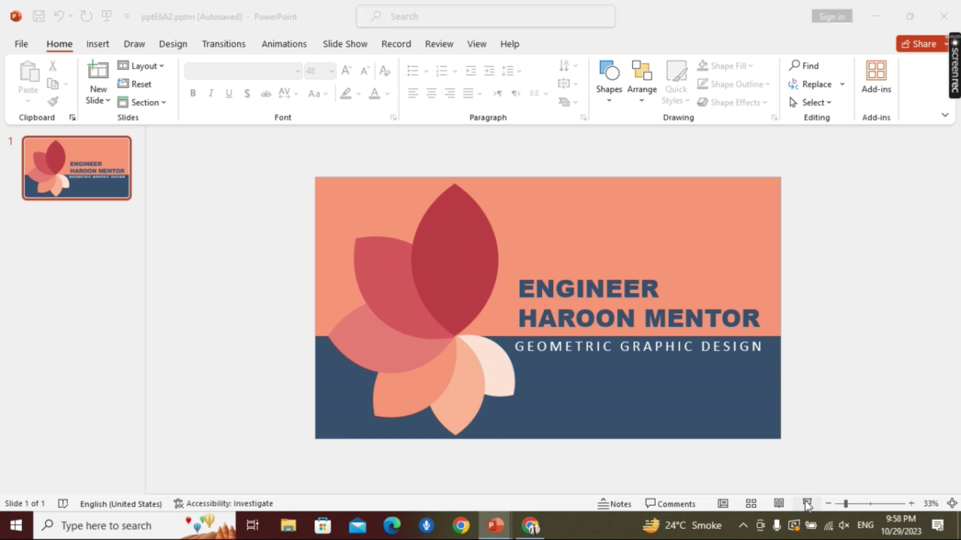